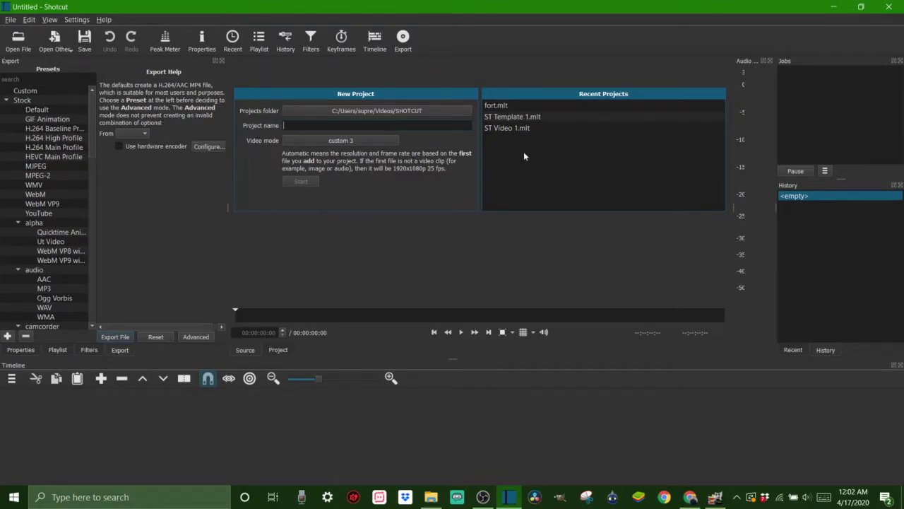
# Open fort.mlt from Recent Projects, answer the autosave prompt, enlarge the timeline and show the Playlist
pyautogui.click(492, 106)
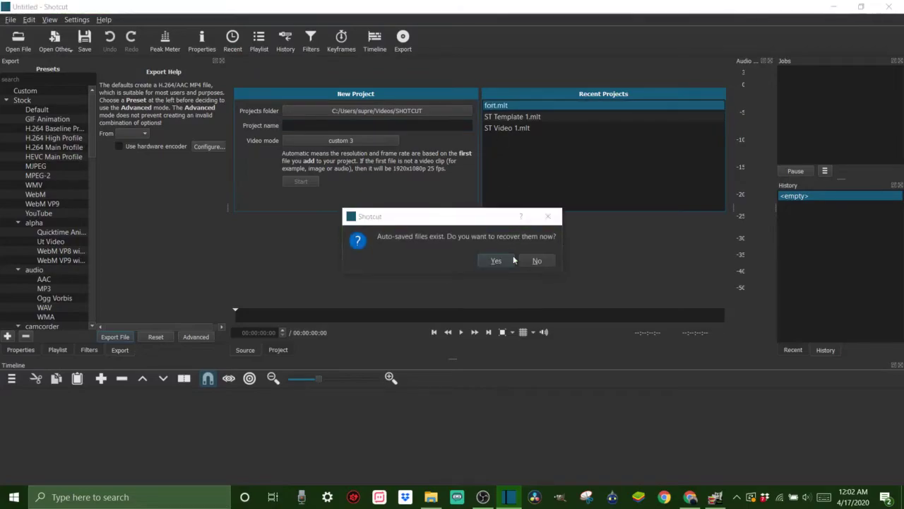
pyautogui.click(526, 266)
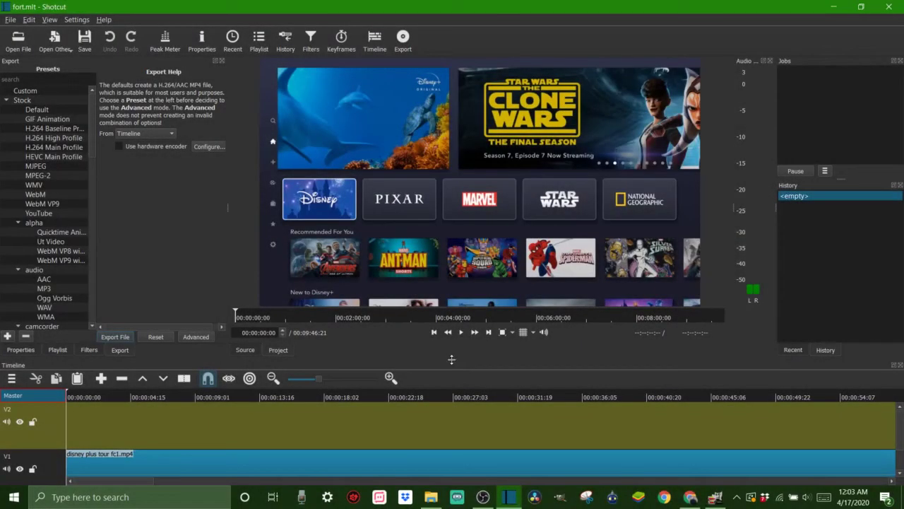
pyautogui.moveTo(452, 360); pyautogui.dragTo(445, 273)
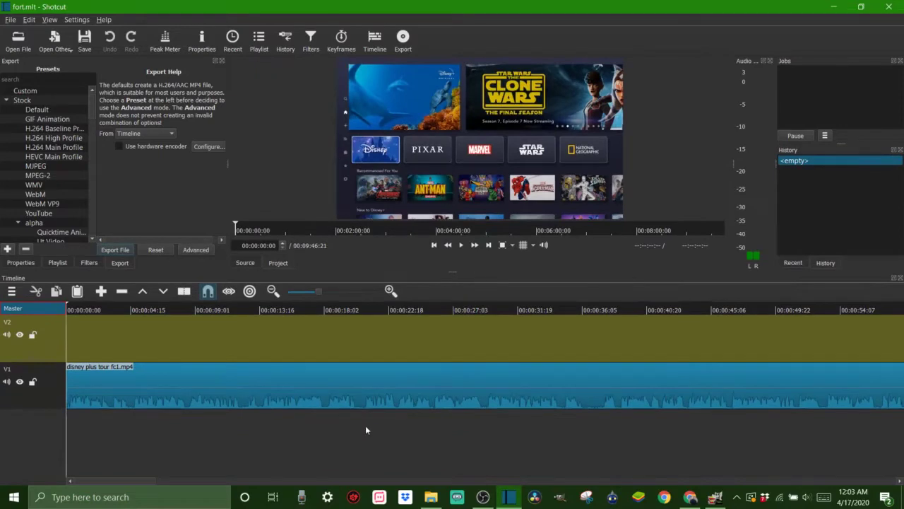
pyautogui.click(261, 46)
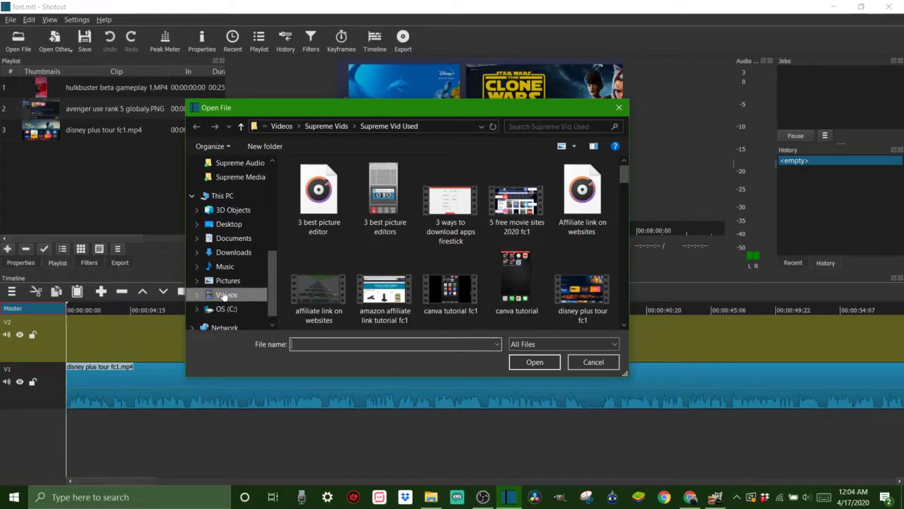
# From Videos > Supreme Vids > Supreme Effects, import subscribe eff 4, like eff 2 and ST all 4 eff 2
pyautogui.click(227, 295)
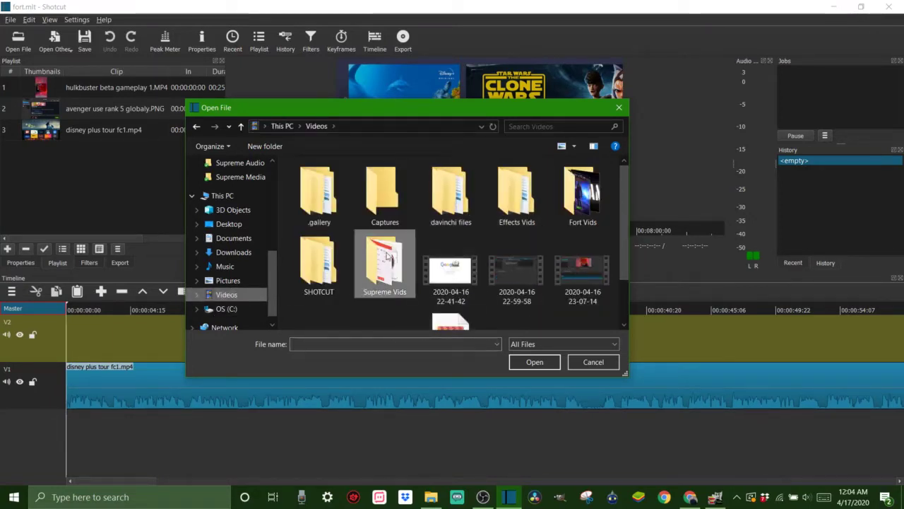
pyautogui.doubleClick(379, 281)
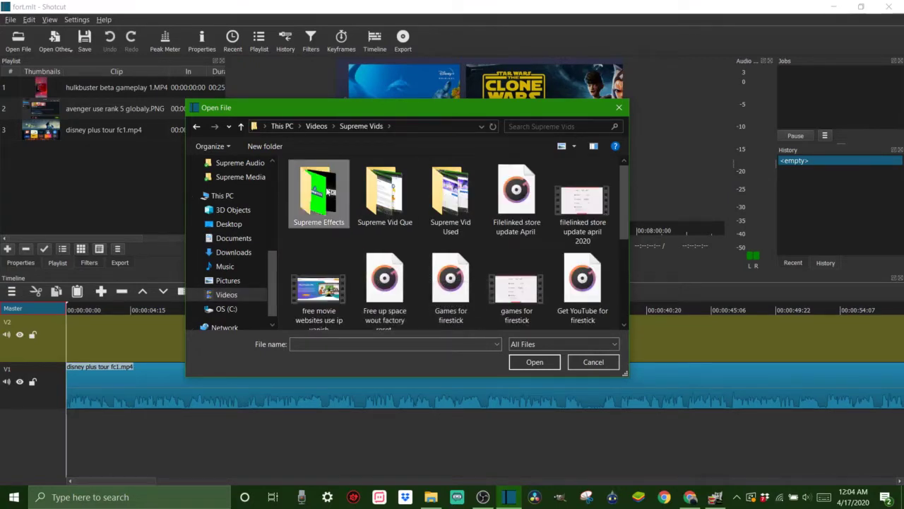
pyautogui.doubleClick(319, 194)
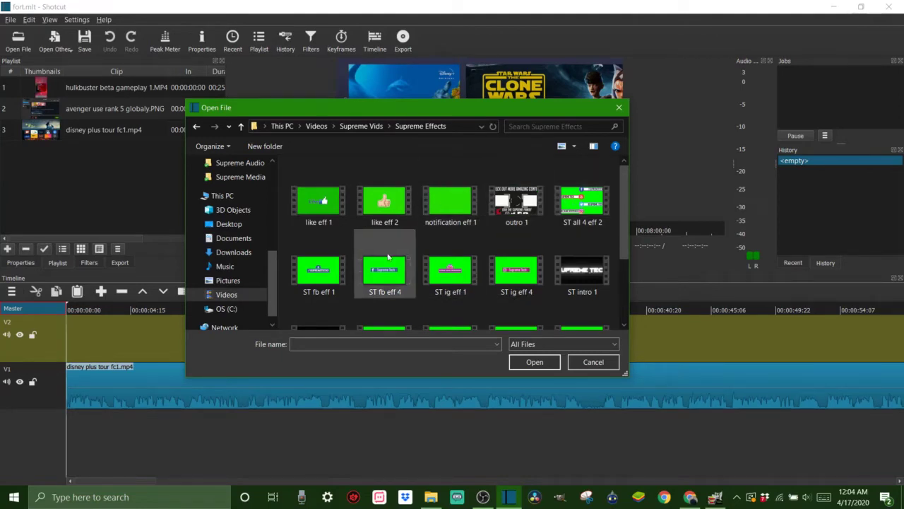
pyautogui.scroll(-1, 400, 256)
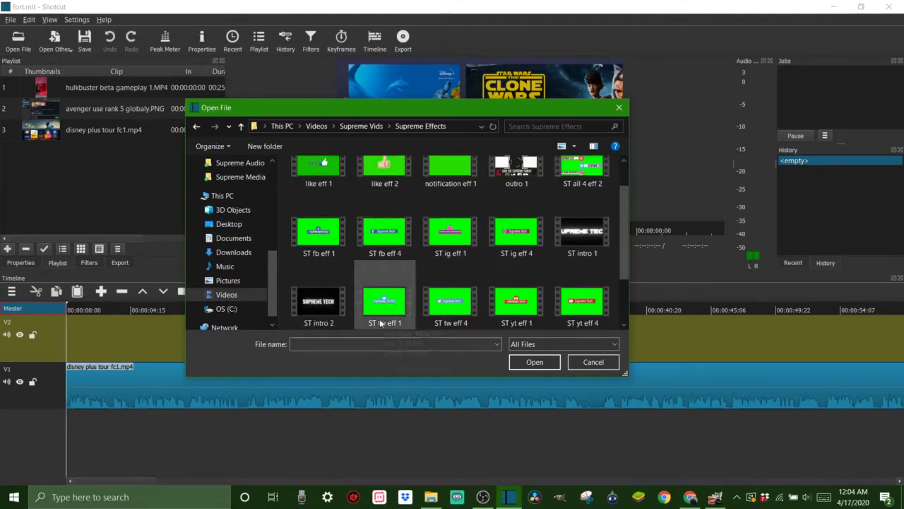
pyautogui.scroll(-1, 466, 271)
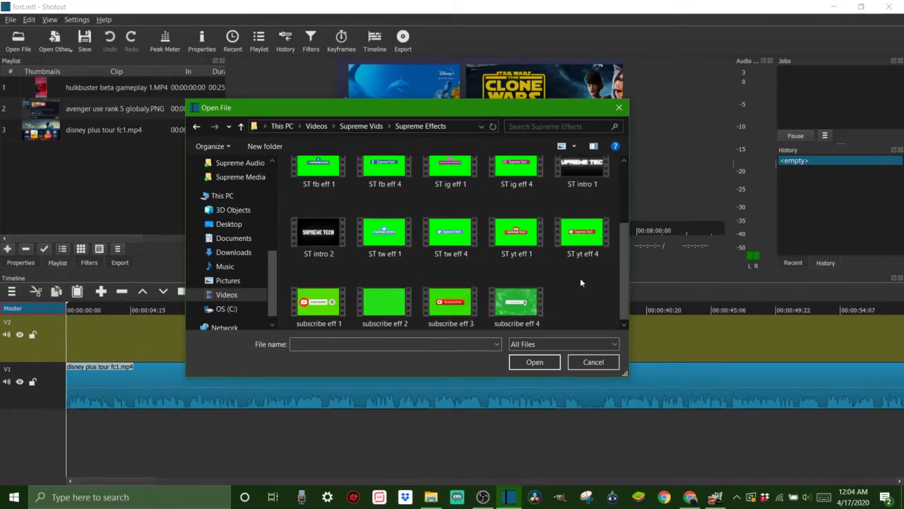
pyautogui.click(516, 306)
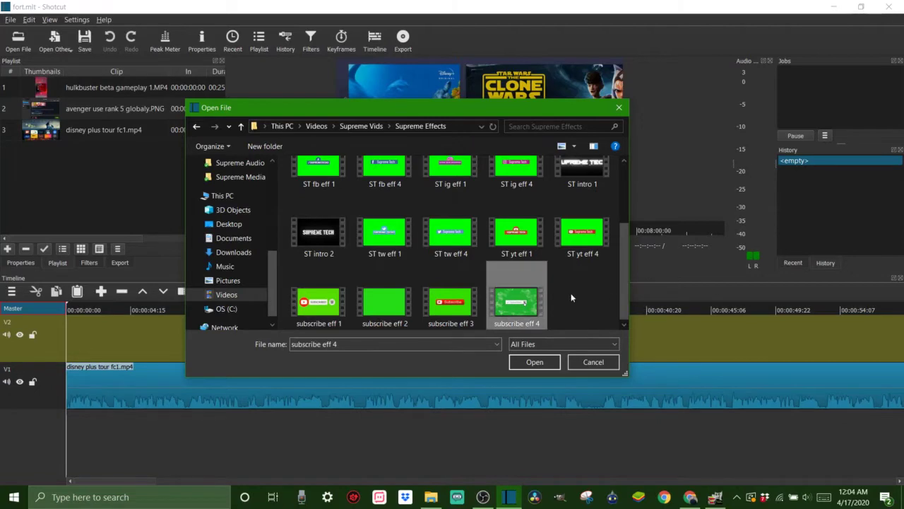
pyautogui.scroll(3, 572, 304)
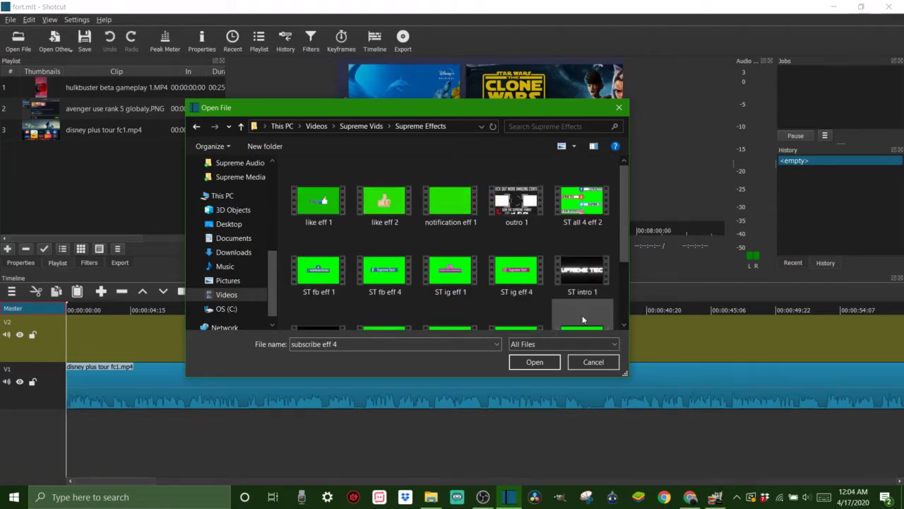
pyautogui.keyDown('ctrl'); pyautogui.click(385, 201); pyautogui.keyUp('ctrl')
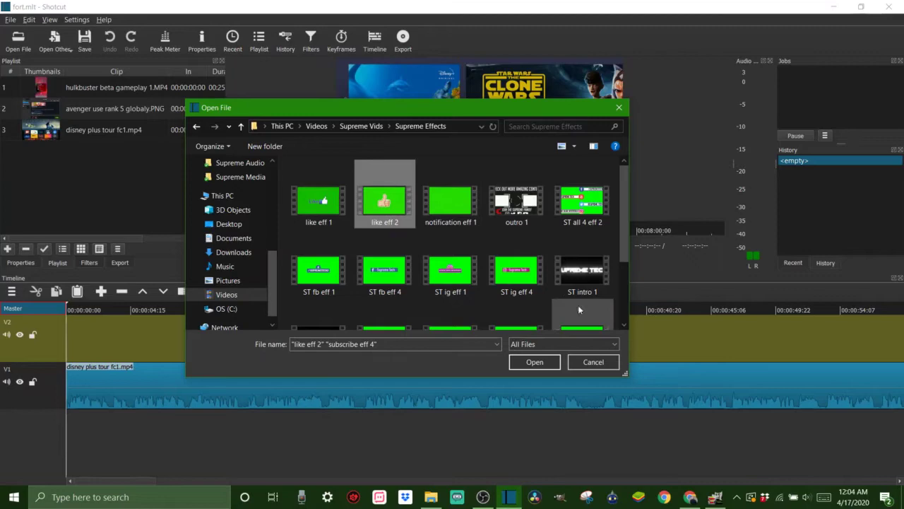
pyautogui.keyDown('ctrl'); pyautogui.click(581, 201); pyautogui.keyUp('ctrl')
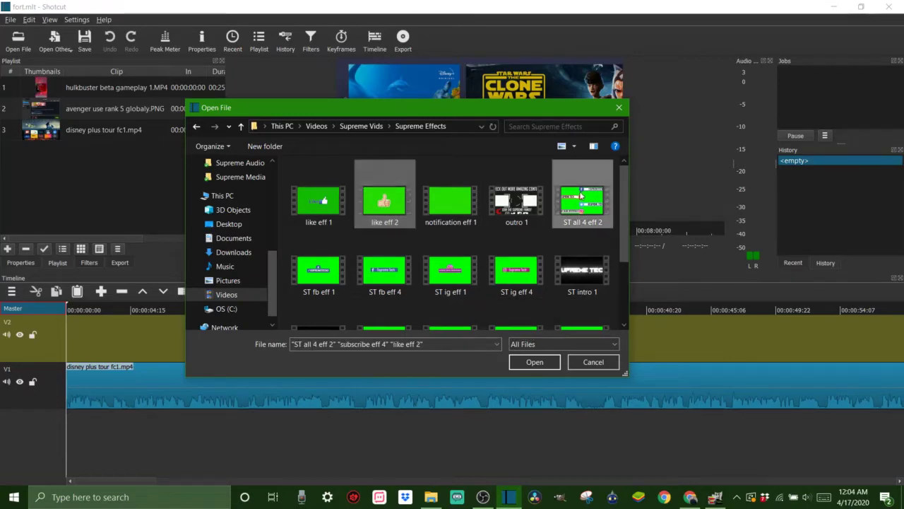
pyautogui.click(534, 362)
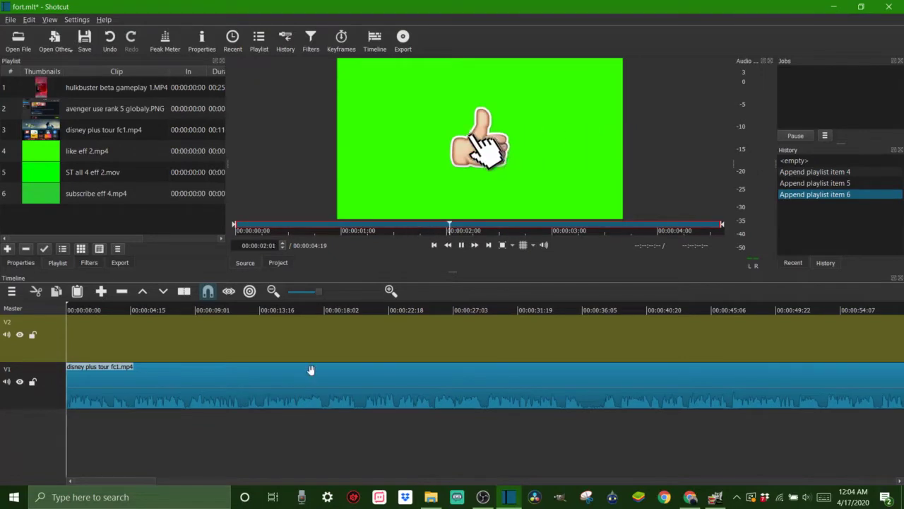
# Preview subscribe eff 4.mp4 and drag it onto track V2 at about 9 seconds
pyautogui.click(89, 196)
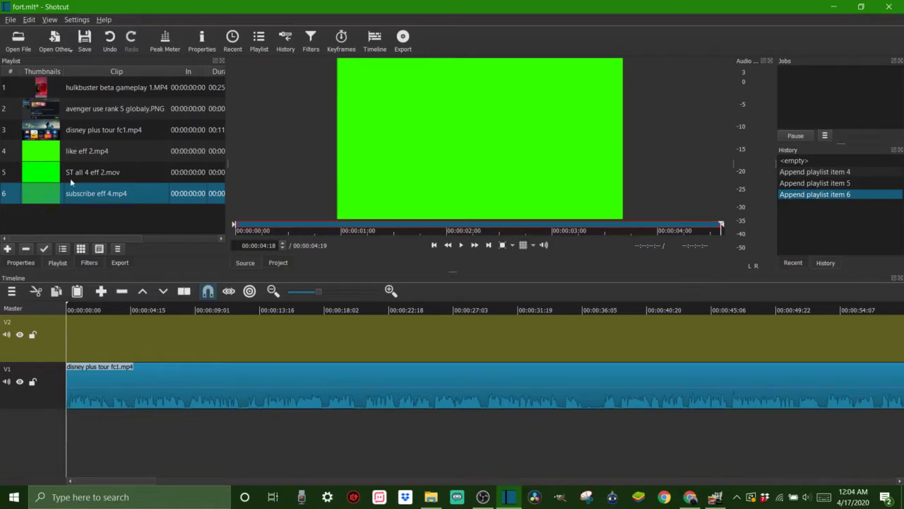
pyautogui.doubleClick(84, 195)
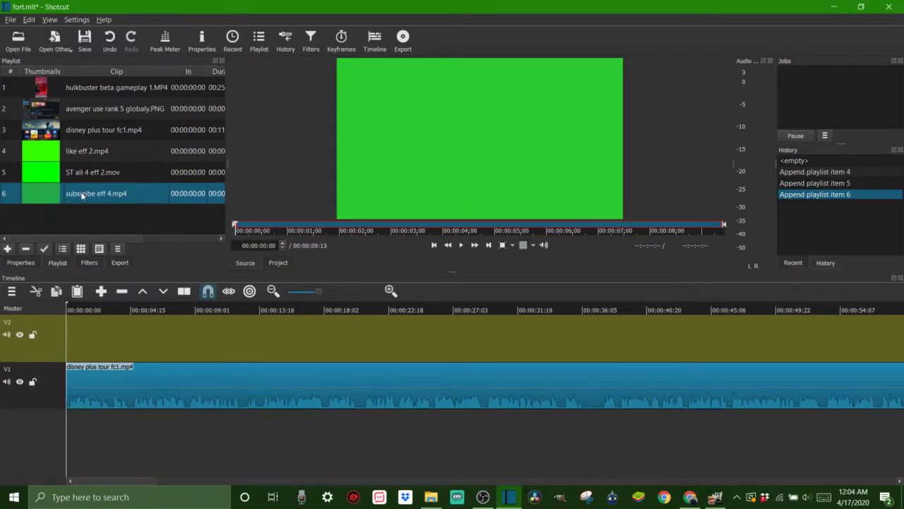
pyautogui.moveTo(82, 197); pyautogui.dragTo(195, 340)
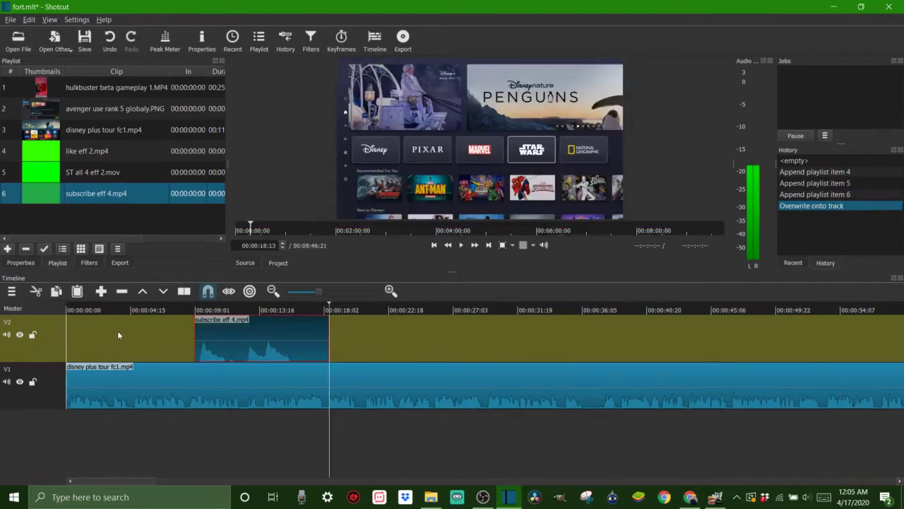
# Add video track V3 with Ctrl+I and make tracks shorter, leaving the subscribe clip near 7.5 seconds
pyautogui.click(158, 375)
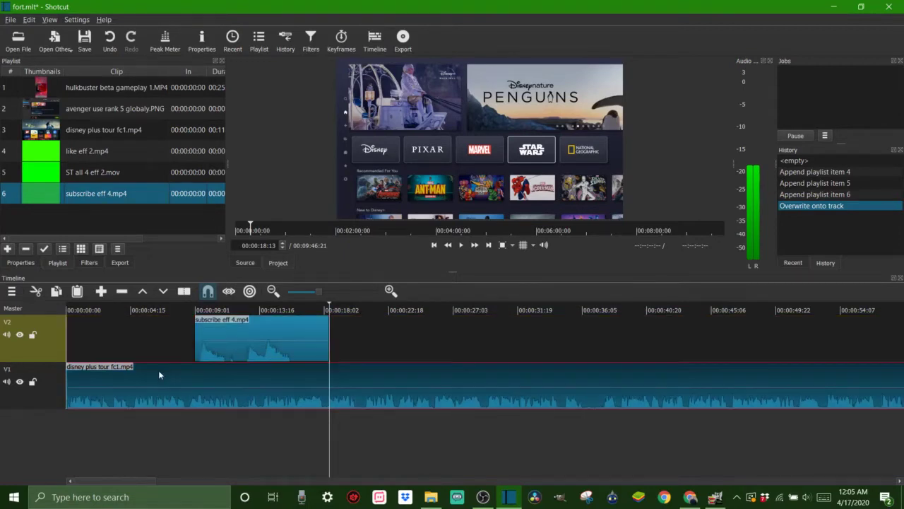
pyautogui.click(165, 427)
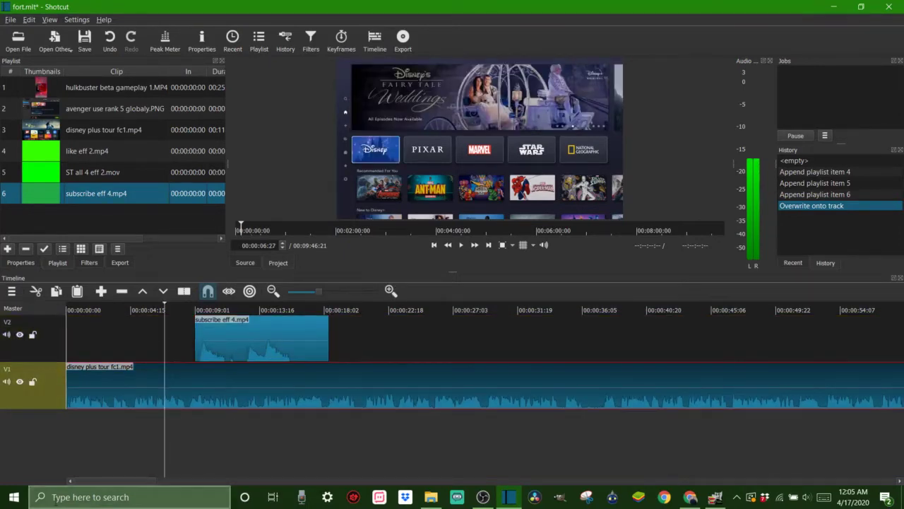
pyautogui.rightClick(29, 425)
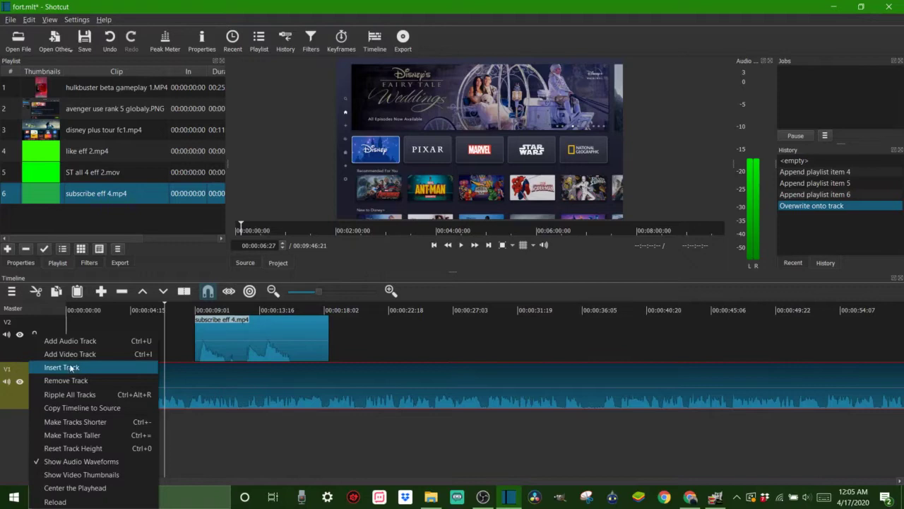
pyautogui.press('Escape')
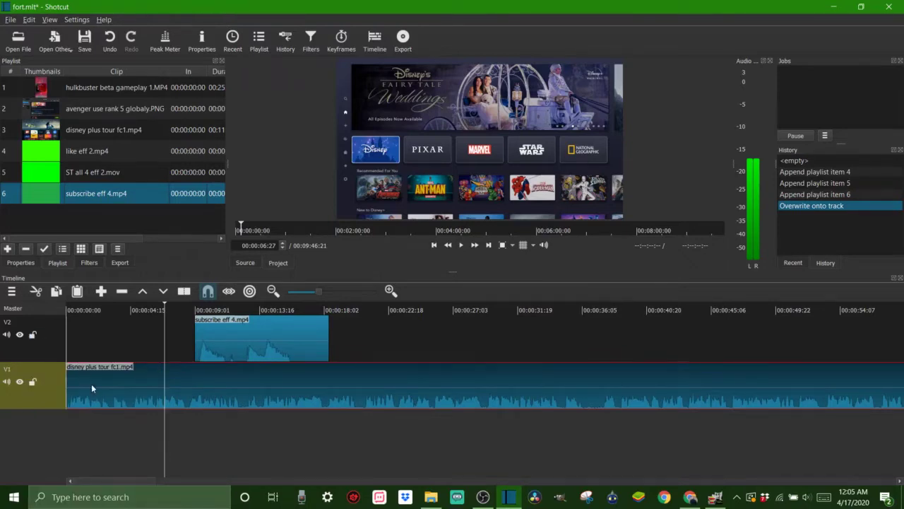
pyautogui.hotkey('ctrl', 'i')
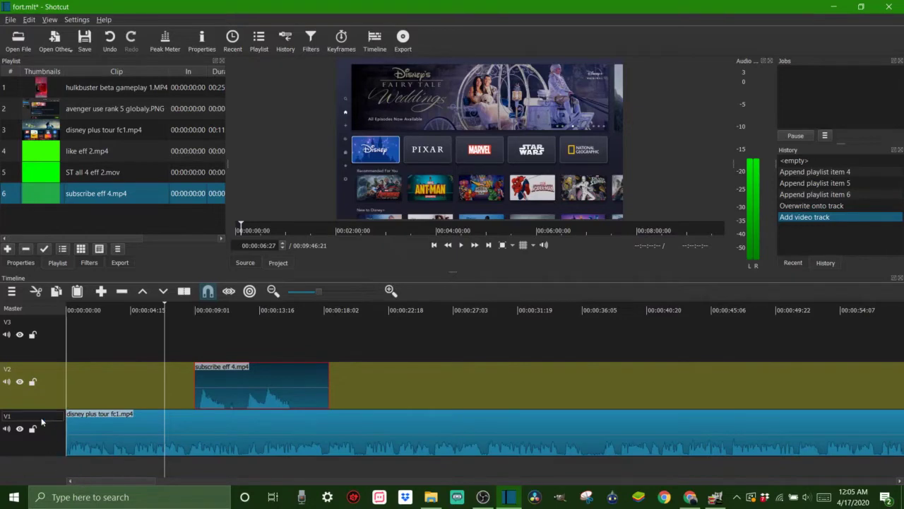
pyautogui.rightClick(46, 390)
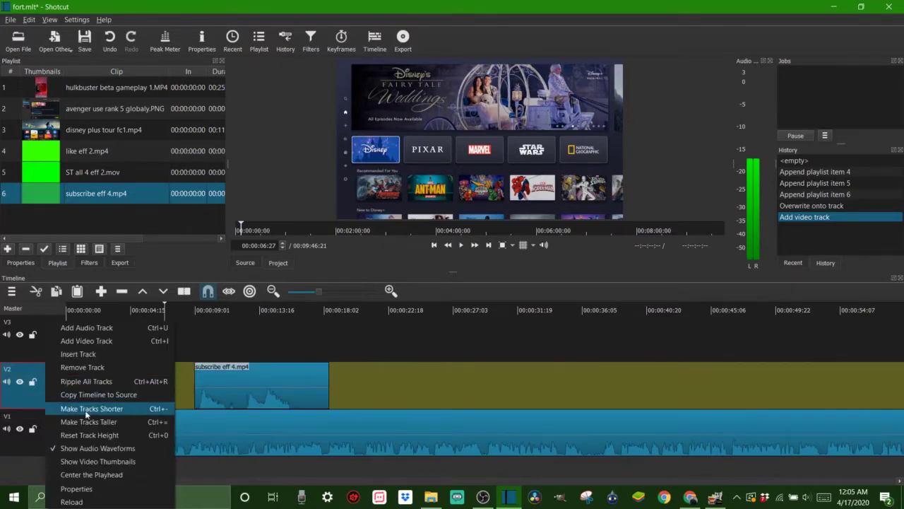
pyautogui.click(86, 410)
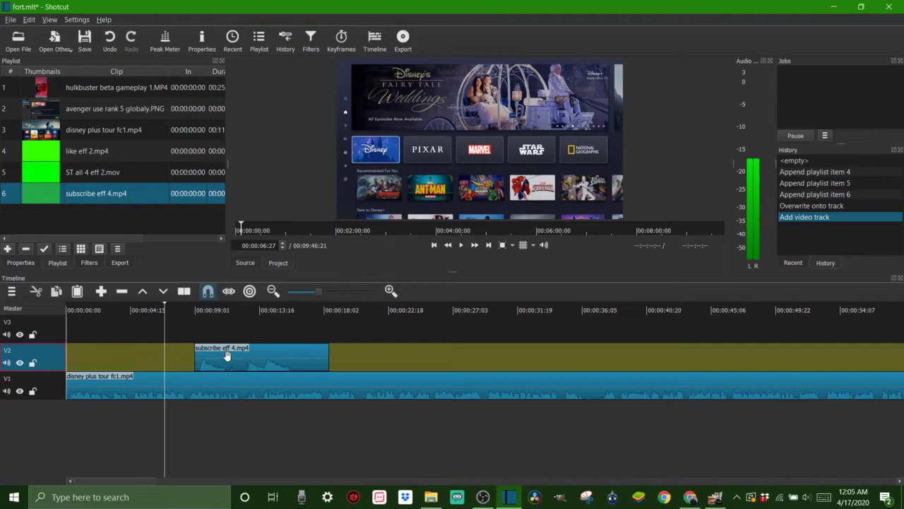
pyautogui.moveTo(227, 356); pyautogui.dragTo(190, 346)
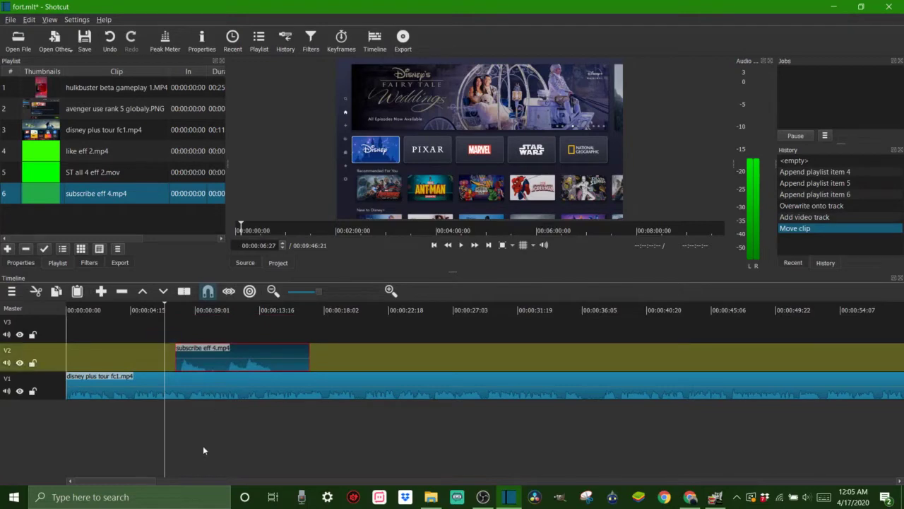
# Slide the subscribe clip later on V2 to about 16 seconds and check its start and end
pyautogui.click(188, 432)
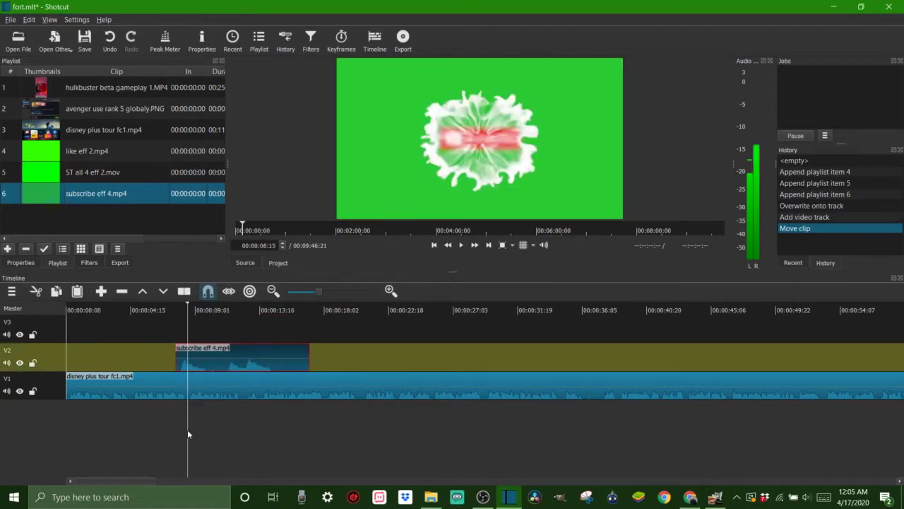
pyautogui.moveTo(197, 426); pyautogui.dragTo(152, 418)
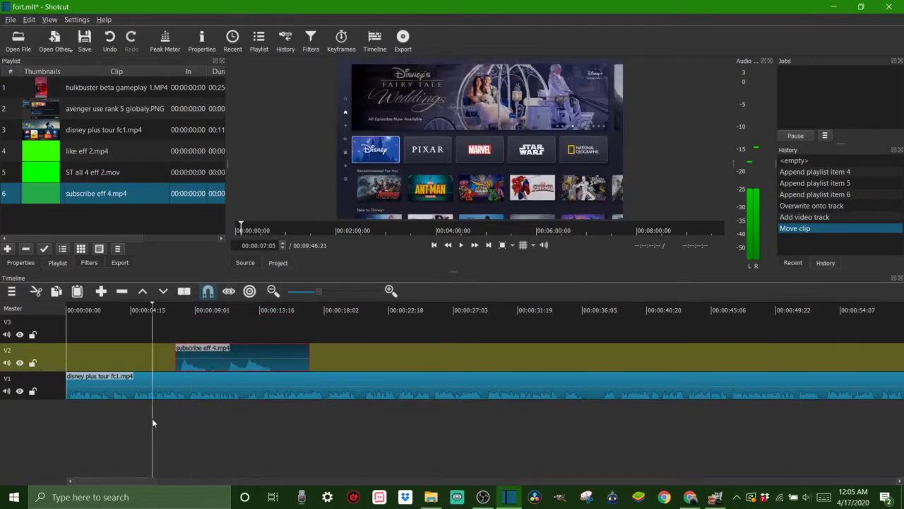
pyautogui.moveTo(211, 350); pyautogui.dragTo(344, 353)
pyautogui.click(300, 442)
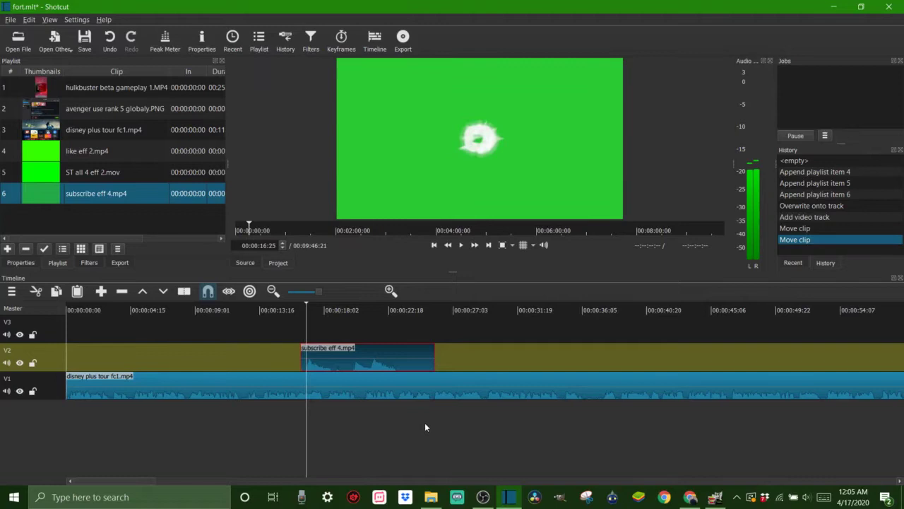
pyautogui.click(425, 422)
pyautogui.moveTo(428, 424); pyautogui.dragTo(439, 429)
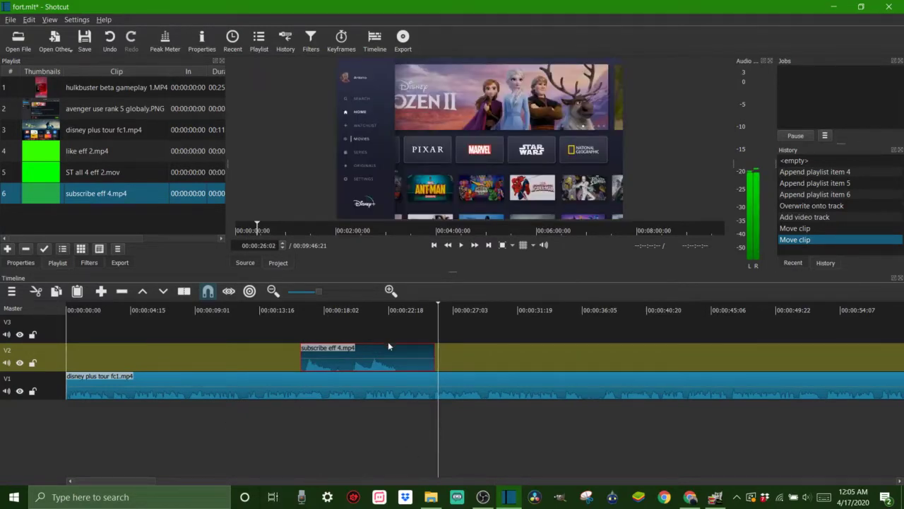
# Nudge the subscribe clip slightly earlier on V2 and scrub into it to preview the overlay
pyautogui.click(107, 379)
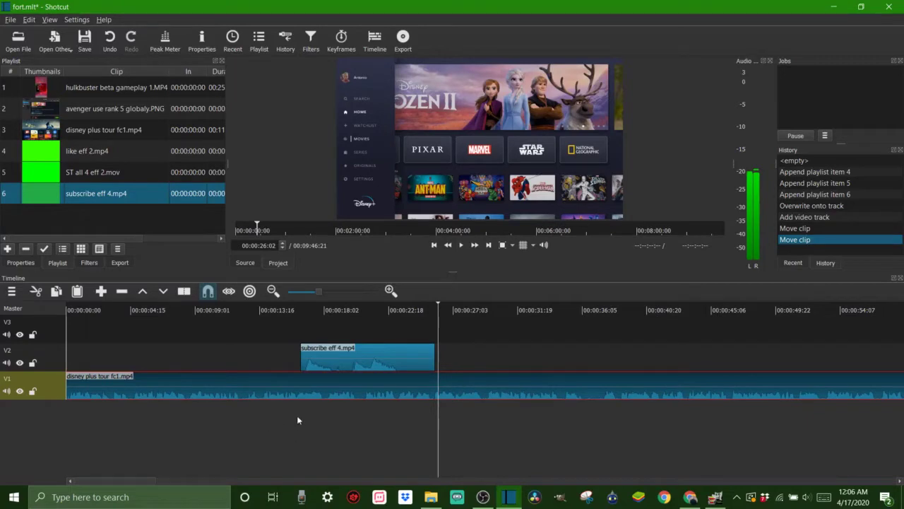
pyautogui.click(247, 428)
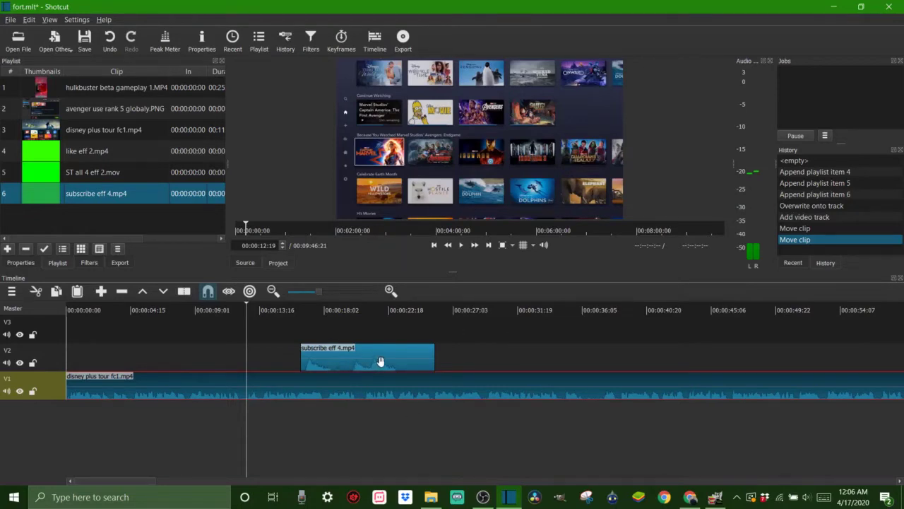
pyautogui.moveTo(379, 359)
pyautogui.mouseDown()
pyautogui.moveTo(372, 452)
pyautogui.moveTo(305, 429)
pyautogui.moveTo(377, 441)
pyautogui.moveTo(332, 434)
pyautogui.moveTo(365, 365)
pyautogui.mouseUp()
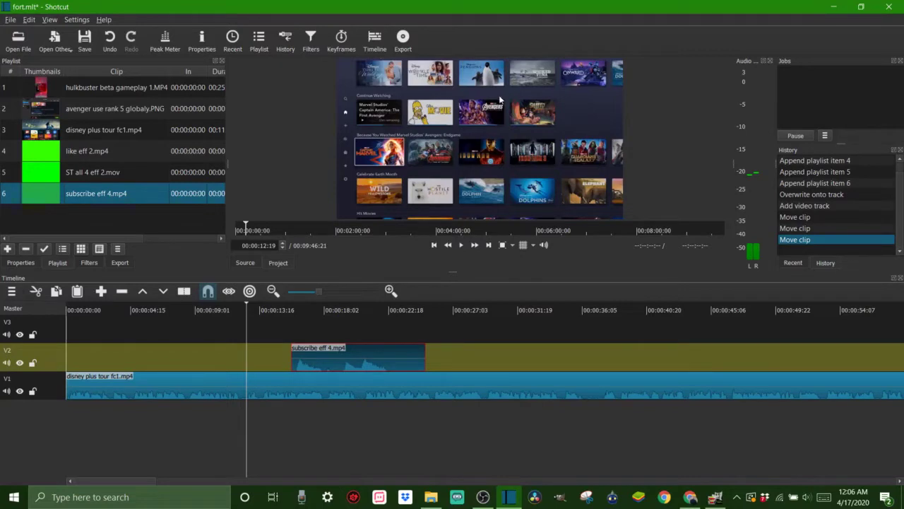
pyautogui.click(356, 311)
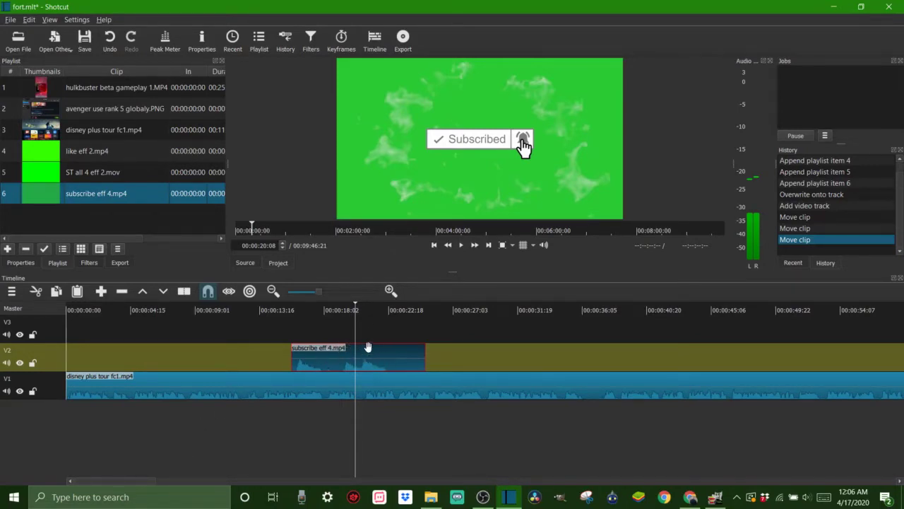
pyautogui.moveTo(374, 407); pyautogui.dragTo(362, 415)
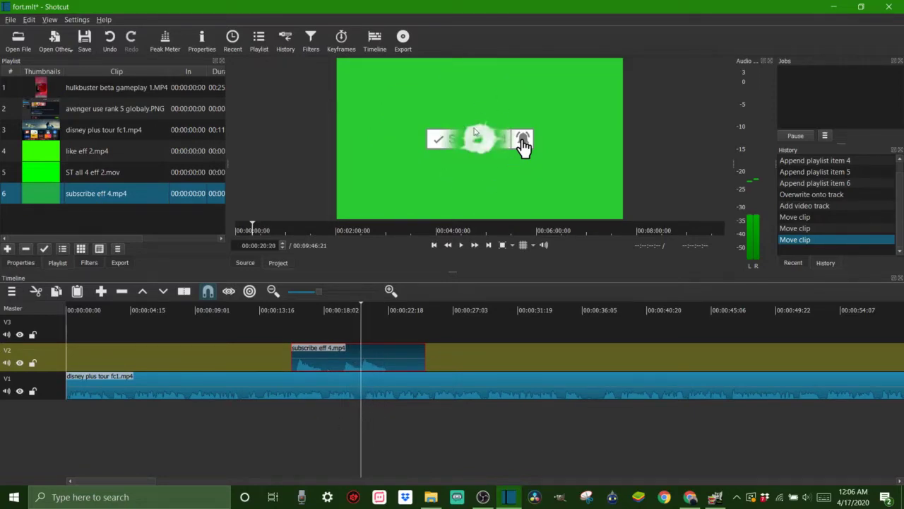
# Add the Chroma Key: Simple video filter to subscribe eff 4.mp4
pyautogui.click(311, 43)
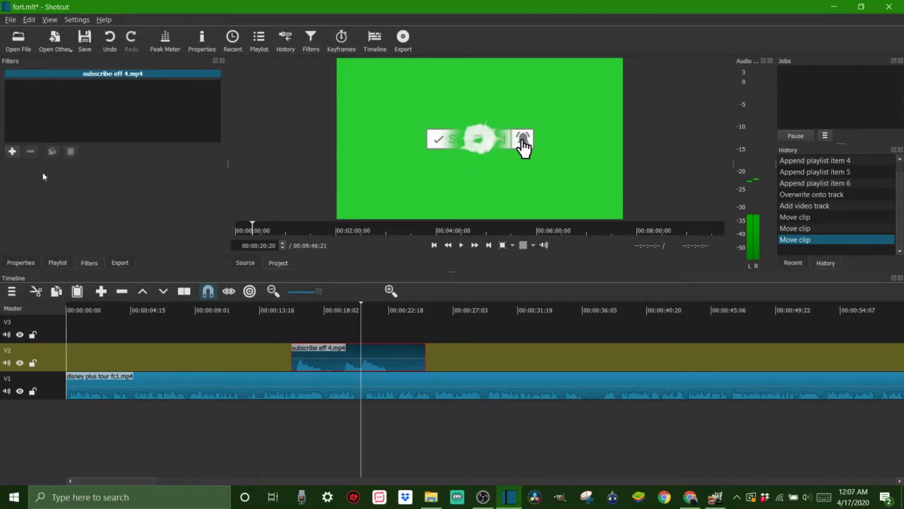
pyautogui.click(11, 151)
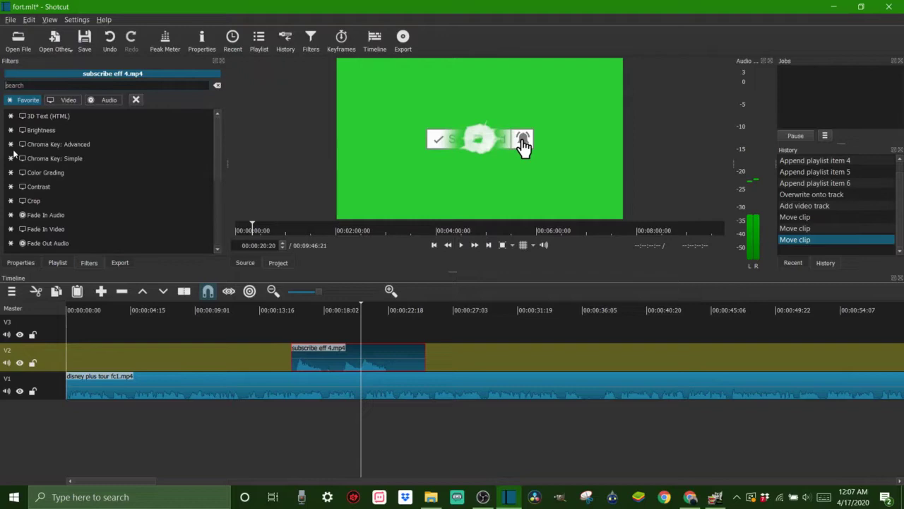
pyautogui.click(68, 100)
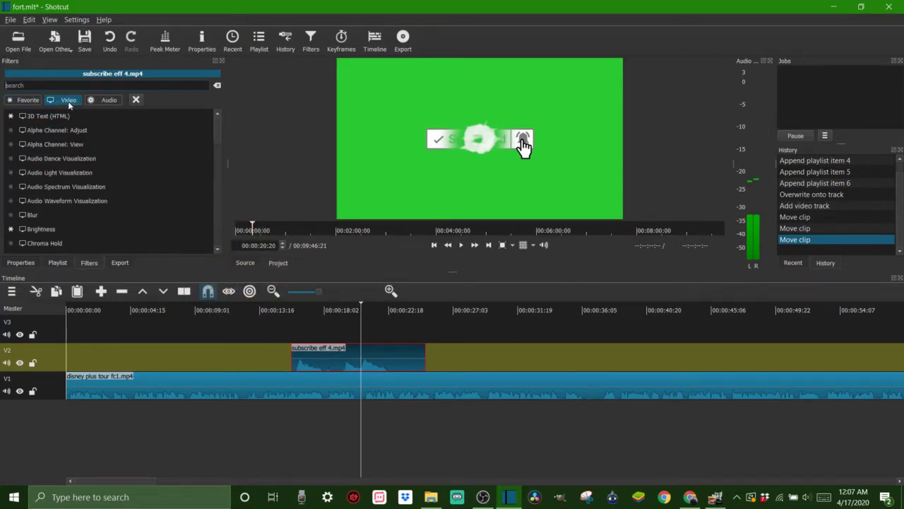
pyautogui.scroll(-3, 69, 164)
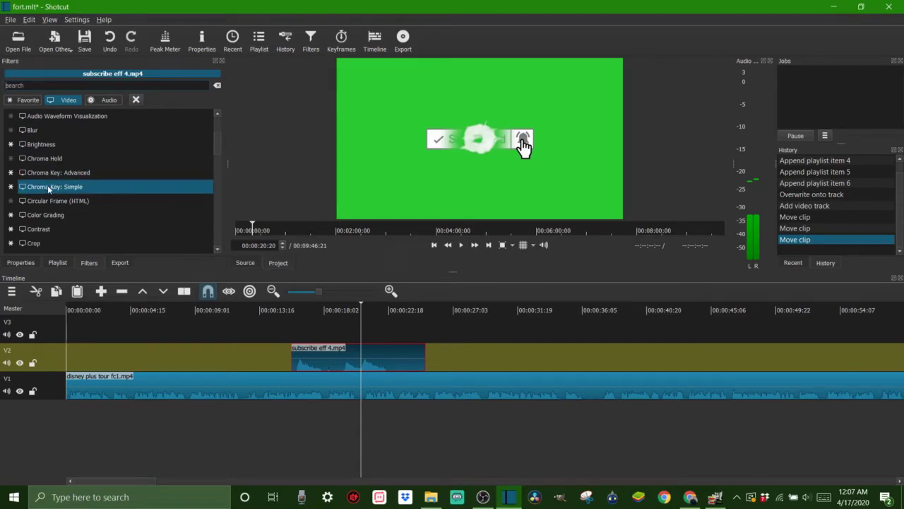
pyautogui.click(48, 187)
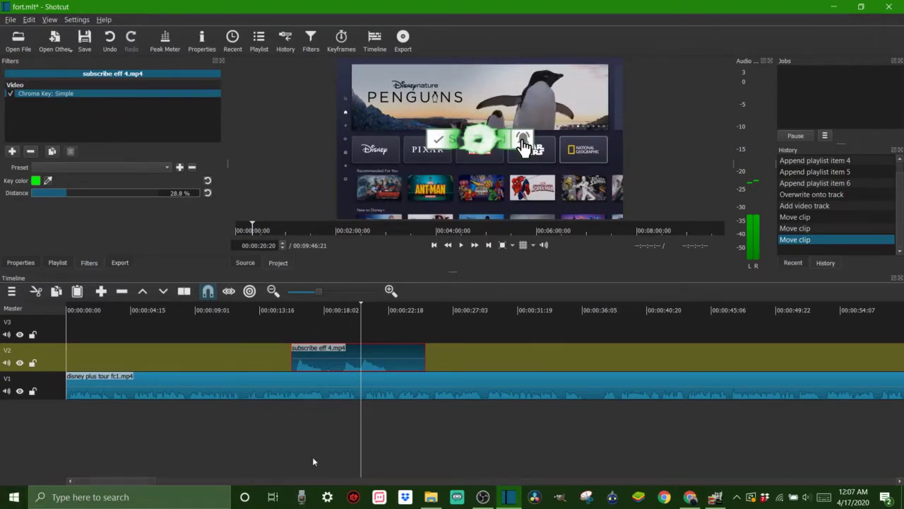
# Raise the chroma key distance up to 78.3% while playing the subscribe clip to check the keying
pyautogui.moveTo(66, 190); pyautogui.dragTo(24, 196)
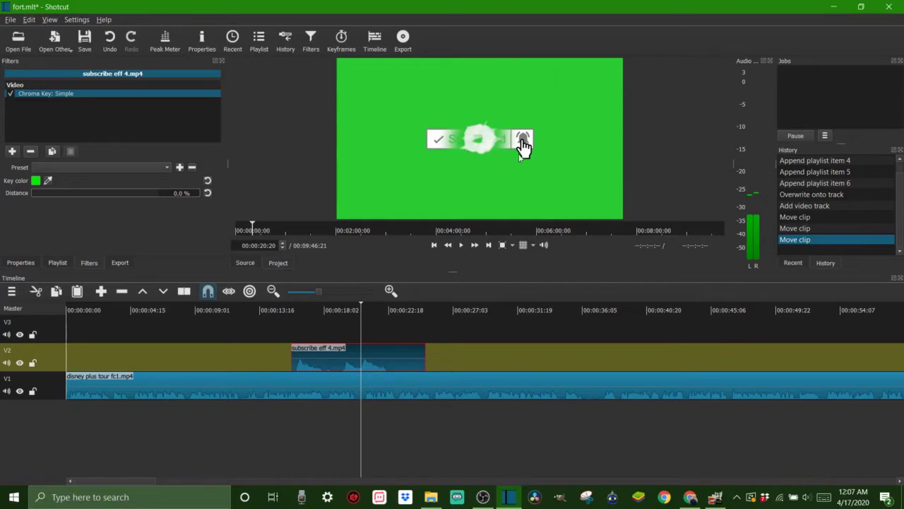
pyautogui.click(346, 411)
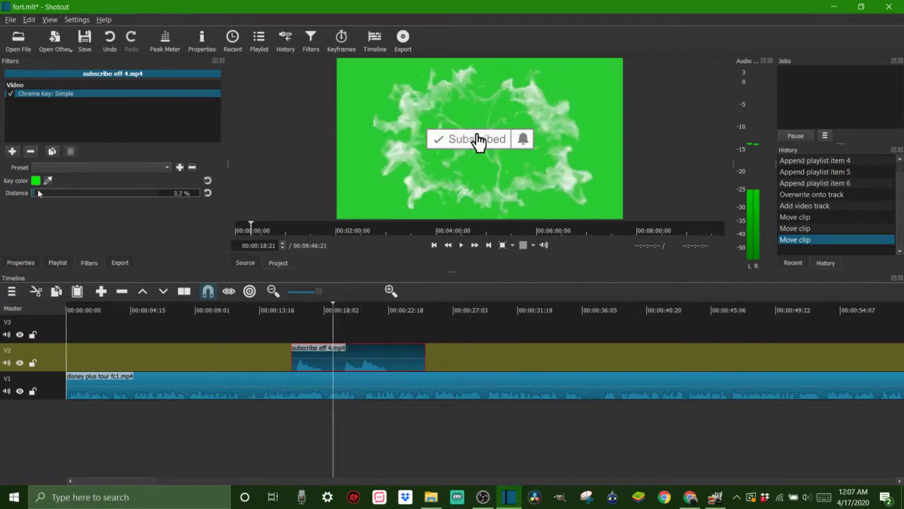
pyautogui.moveTo(44, 191); pyautogui.dragTo(121, 192)
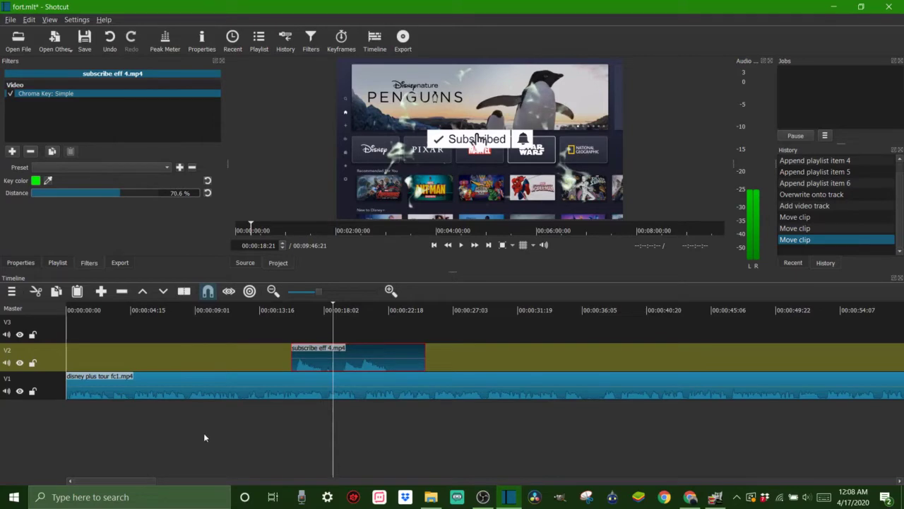
pyautogui.press('space')
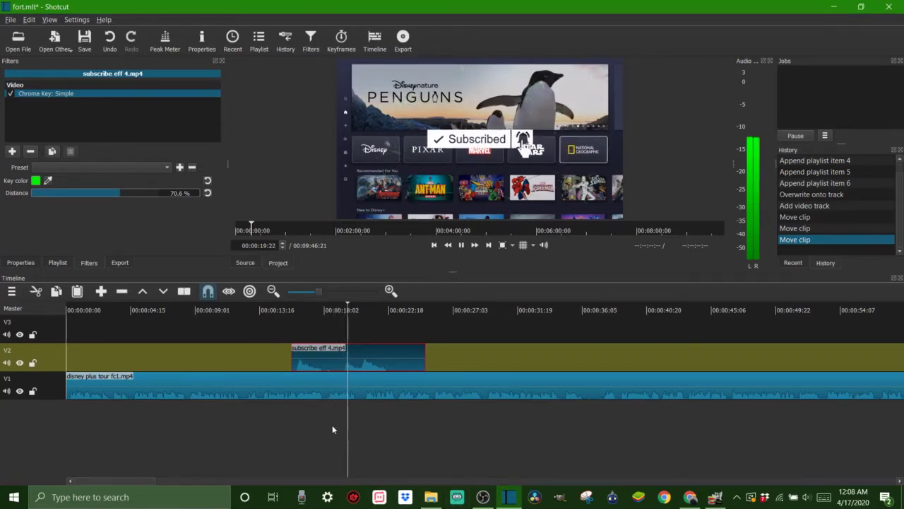
pyautogui.click(315, 423)
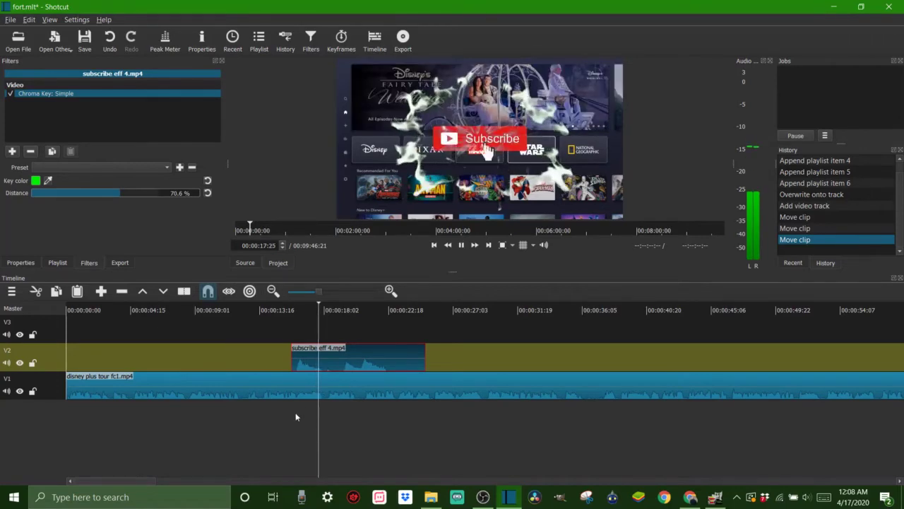
pyautogui.click(296, 417)
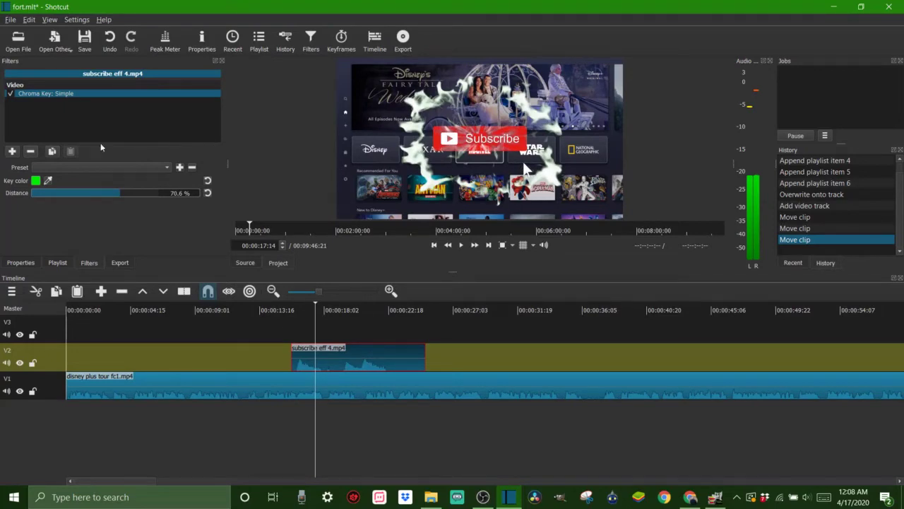
pyautogui.moveTo(118, 189); pyautogui.dragTo(140, 195)
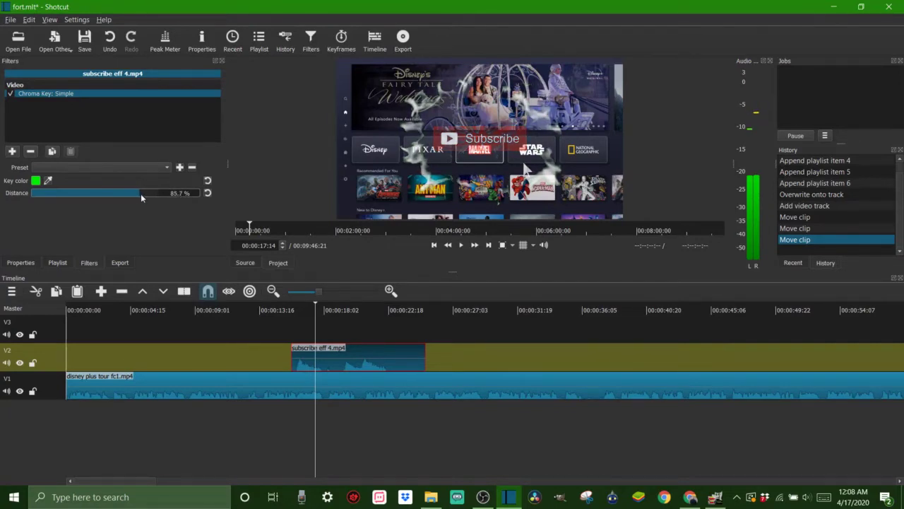
# Review playback and fine-tune the key distance through 74.3% and 68% to 64.7%
pyautogui.moveTo(309, 453); pyautogui.dragTo(286, 427)
pyautogui.press('space')
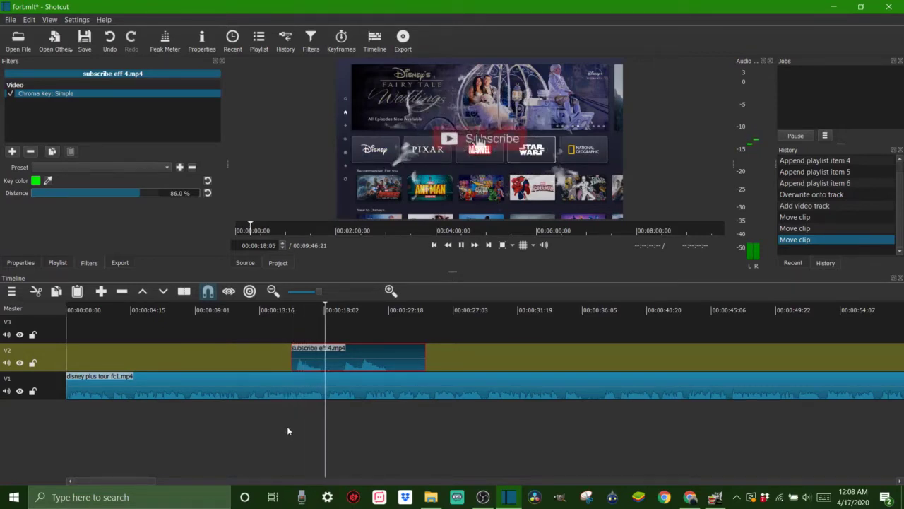
pyautogui.press('space')
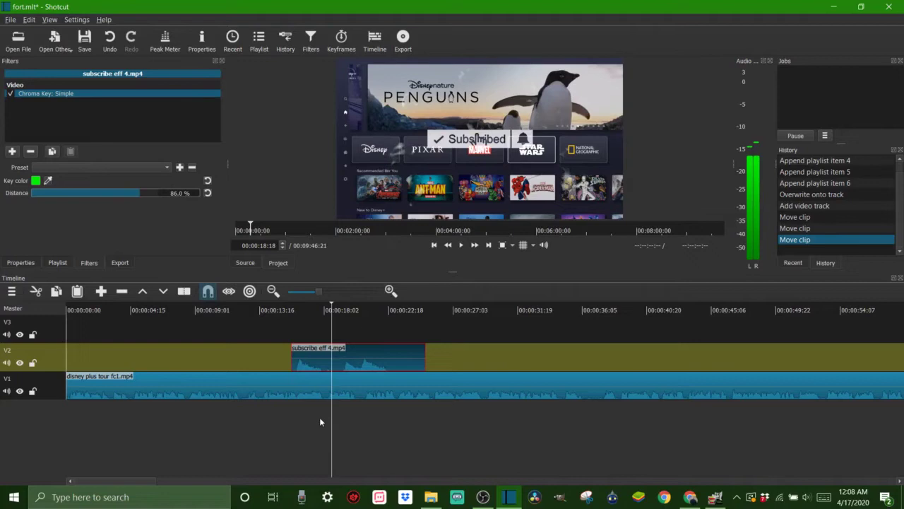
pyautogui.click(321, 418)
pyautogui.moveTo(323, 423); pyautogui.dragTo(320, 420)
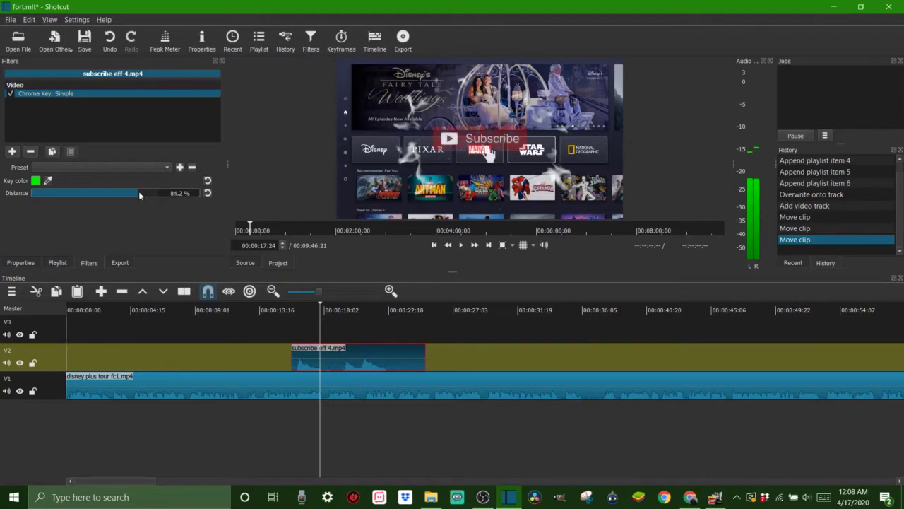
pyautogui.moveTo(139, 191); pyautogui.dragTo(85, 191)
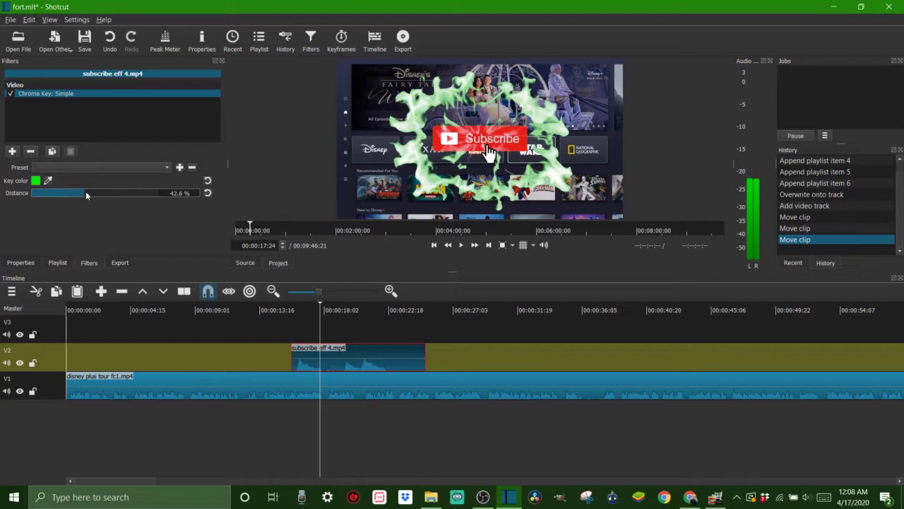
pyautogui.moveTo(87, 193); pyautogui.dragTo(104, 194)
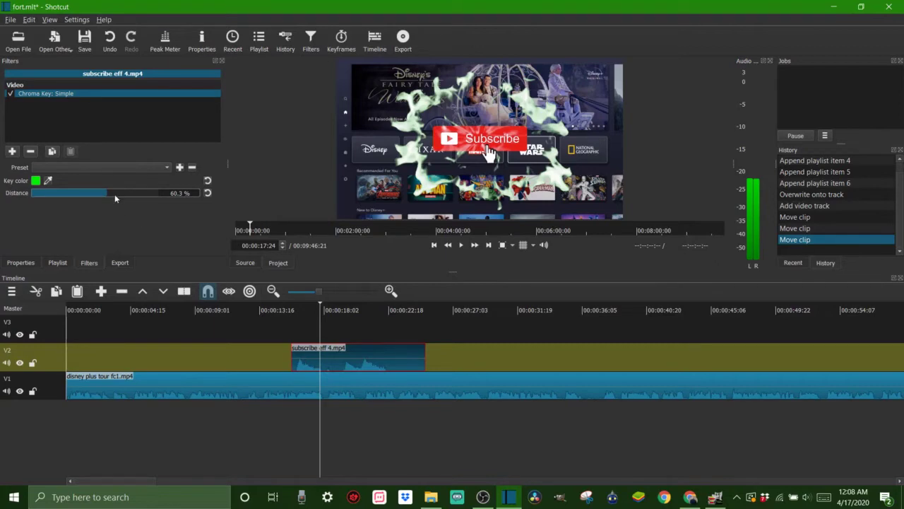
pyautogui.scroll(-2, 106, 193)
pyautogui.scroll(2, 109, 195)
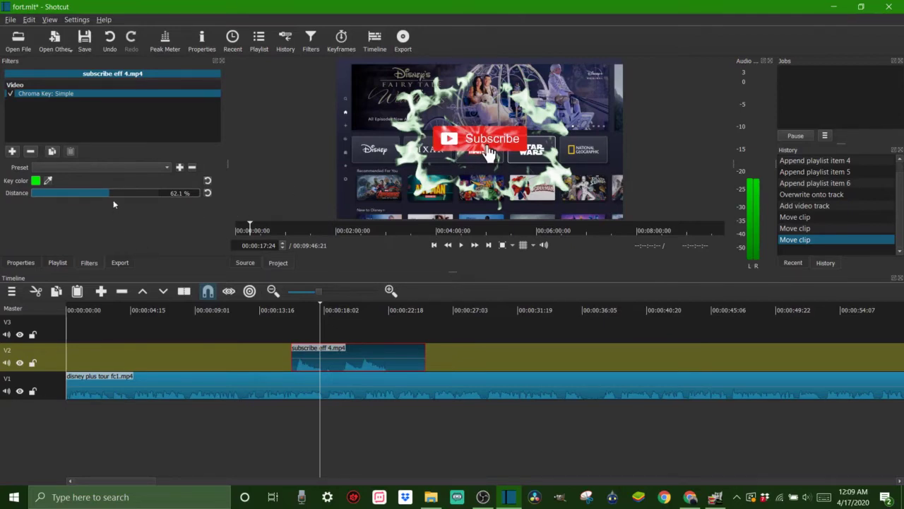
pyautogui.scroll(-3, 109, 196)
pyautogui.scroll(4, 109, 197)
pyautogui.moveTo(108, 192); pyautogui.dragTo(114, 189)
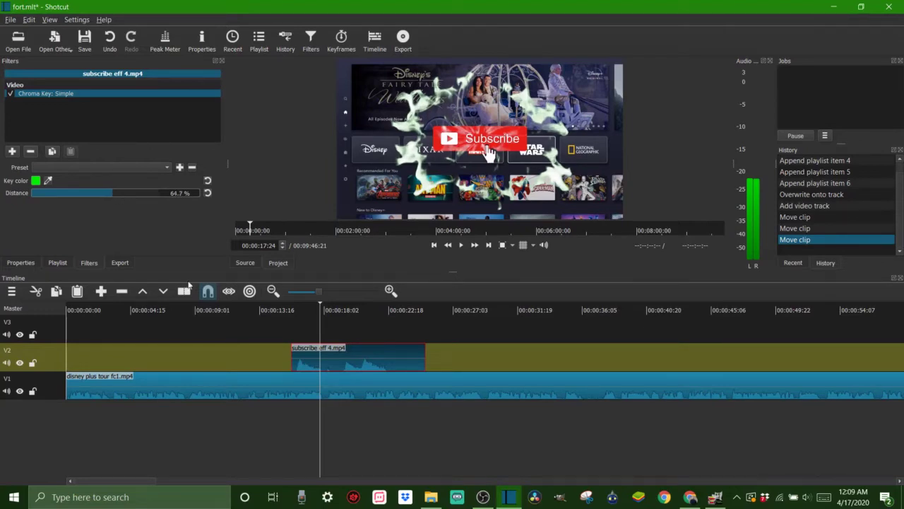
pyautogui.moveTo(277, 424); pyautogui.dragTo(284, 421)
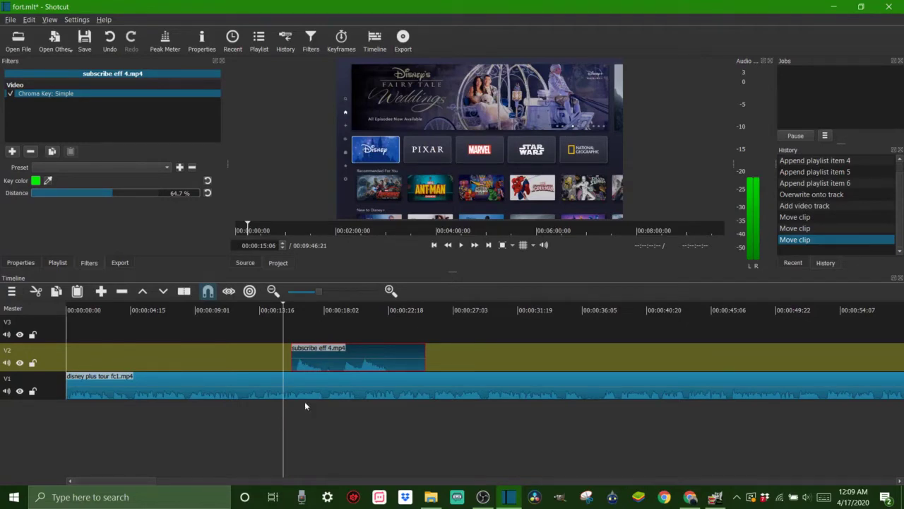
pyautogui.press('space')
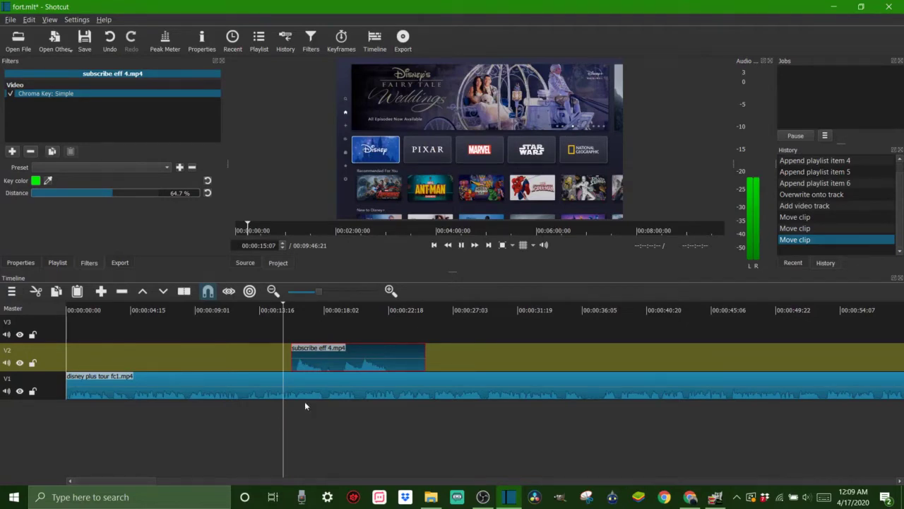
pyautogui.press('space')
pyautogui.click(337, 417)
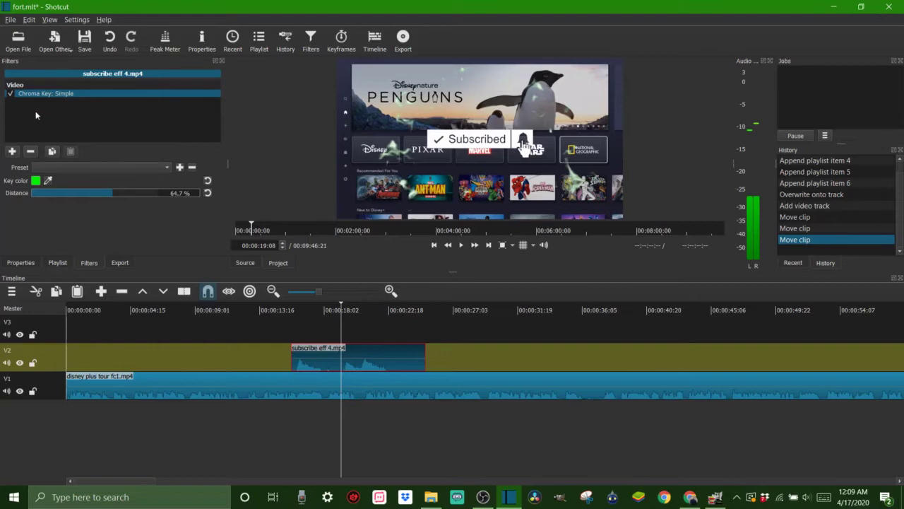
# Sample the green background as key colour with the picker and set key distance to about 46.3%
pyautogui.click(306, 415)
pyautogui.moveTo(109, 192); pyautogui.dragTo(30, 193)
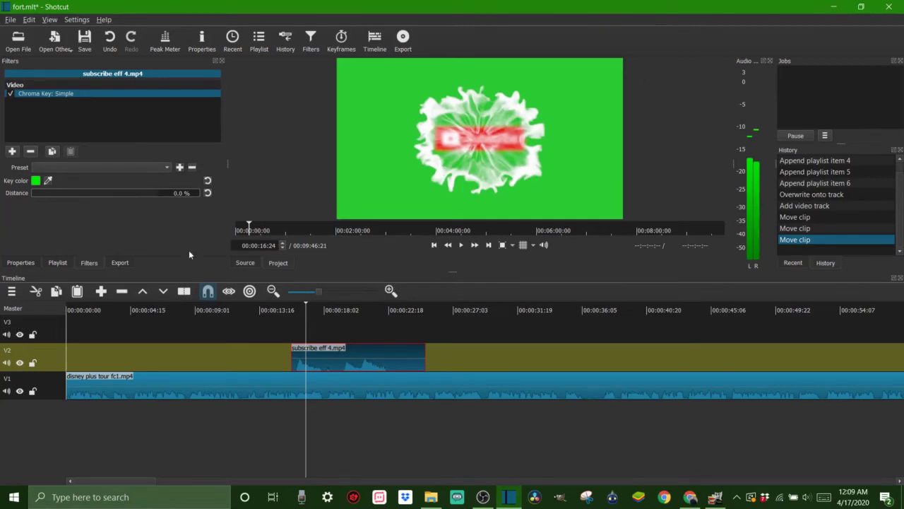
pyautogui.click(49, 181)
pyautogui.click(377, 103)
pyautogui.moveTo(32, 193); pyautogui.dragTo(78, 193)
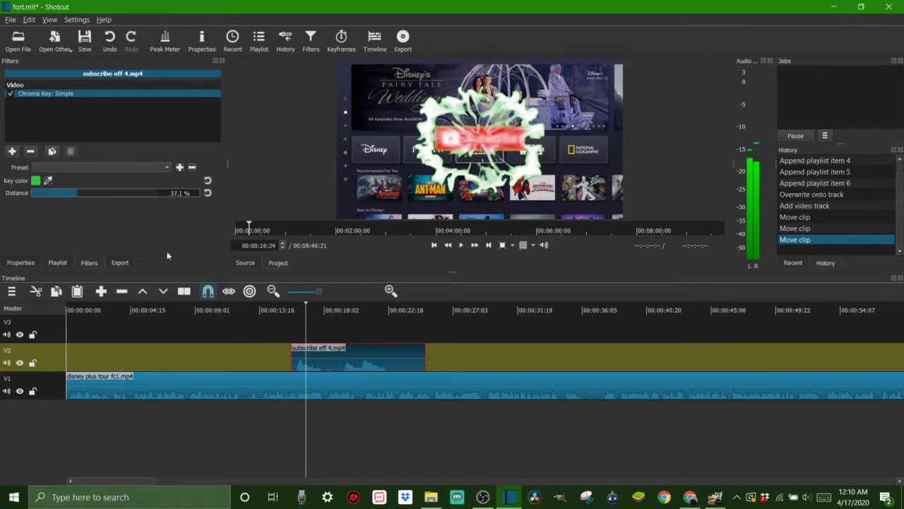
pyautogui.moveTo(319, 410)
pyautogui.mouseDown()
pyautogui.moveTo(330, 417)
pyautogui.moveTo(322, 424)
pyautogui.mouseUp()
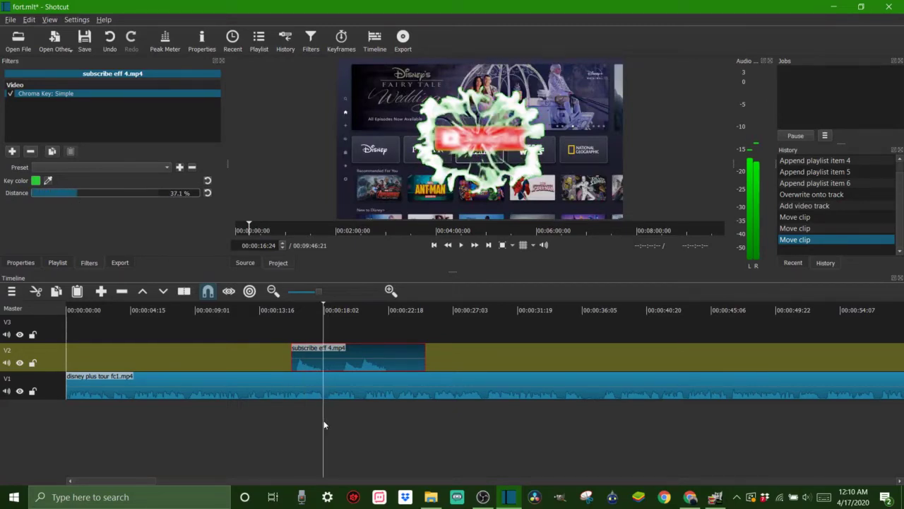
pyautogui.moveTo(77, 193)
pyautogui.mouseDown()
pyautogui.moveTo(101, 192)
pyautogui.moveTo(86, 192)
pyautogui.mouseUp()
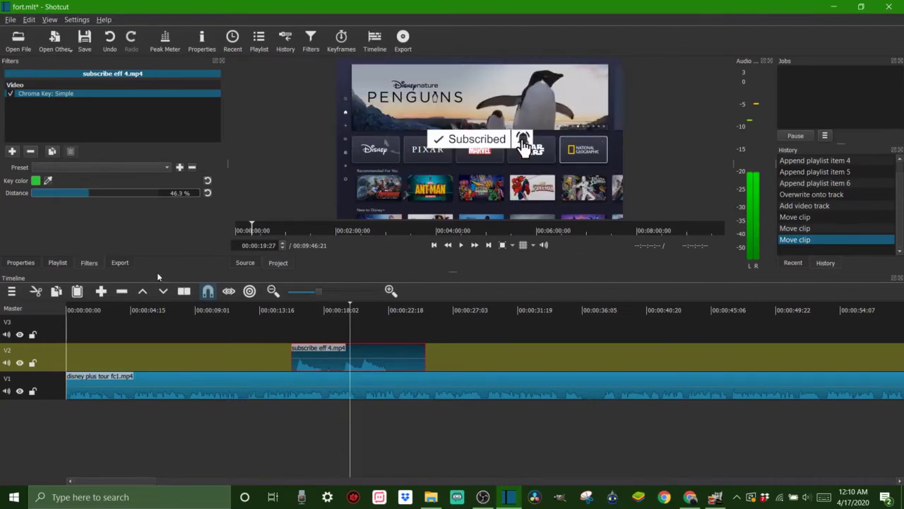
# Drag like eff 2.mp4 from the Playlist onto V2 around 28 seconds, after the subscribe clip, and select it
pyautogui.click(259, 39)
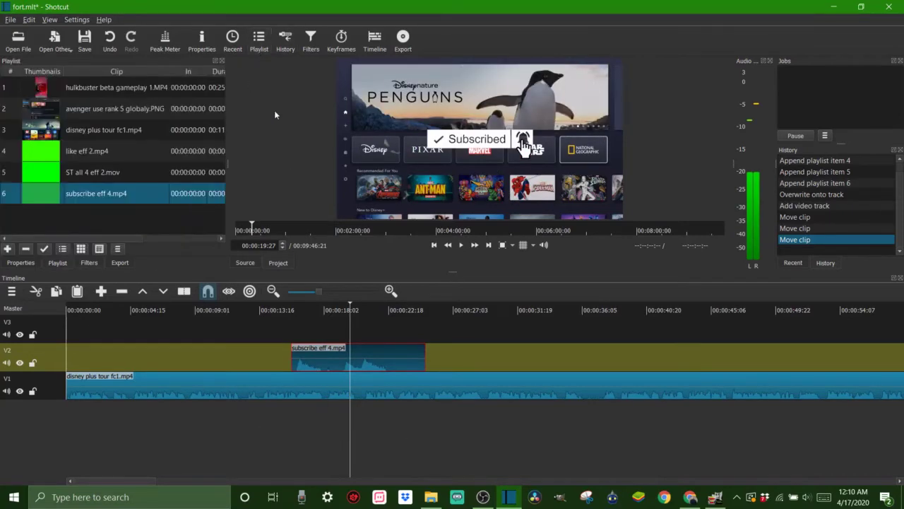
pyautogui.click(94, 151)
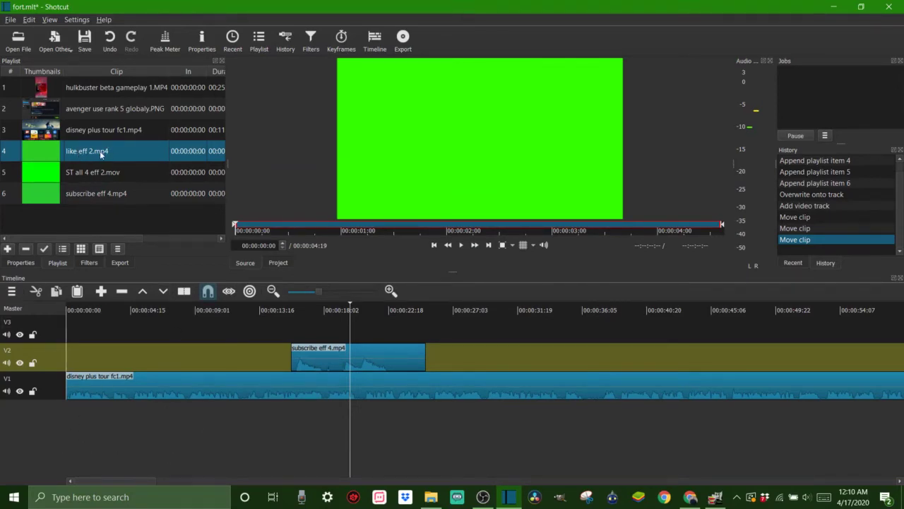
pyautogui.click(440, 436)
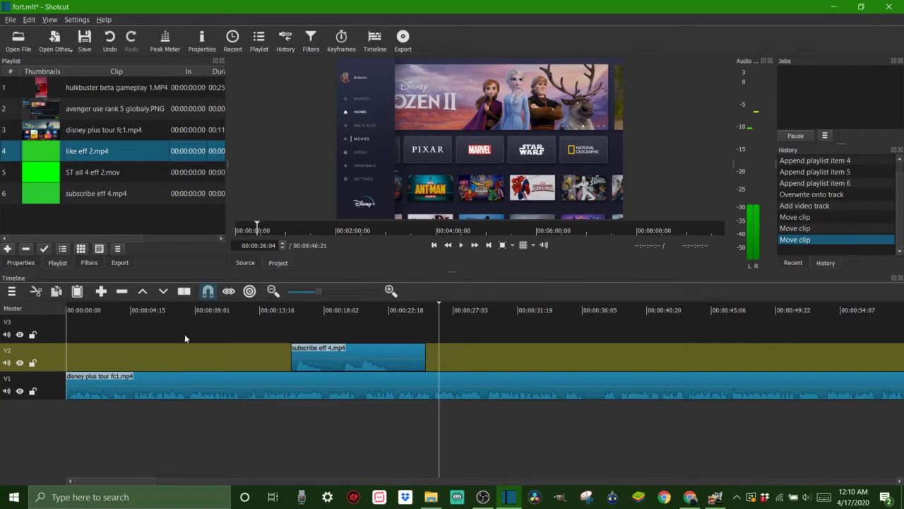
pyautogui.click(53, 336)
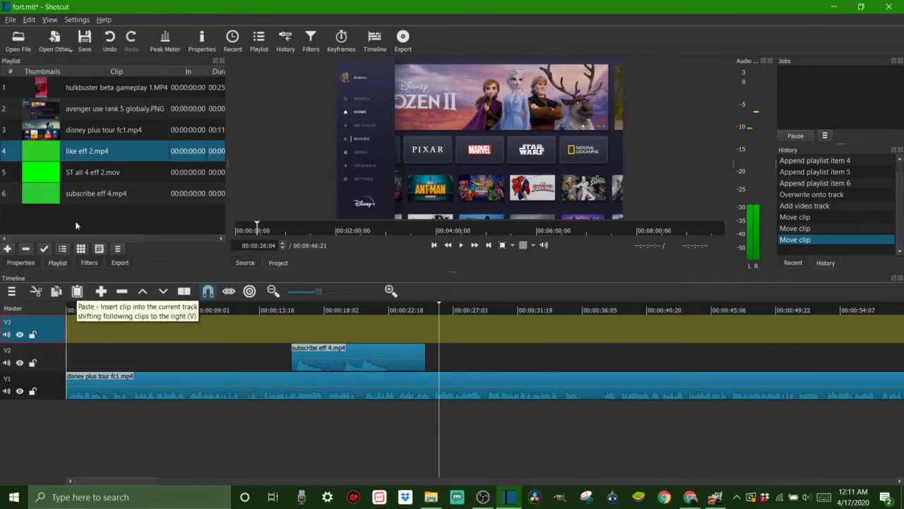
pyautogui.moveTo(84, 157); pyautogui.dragTo(485, 355)
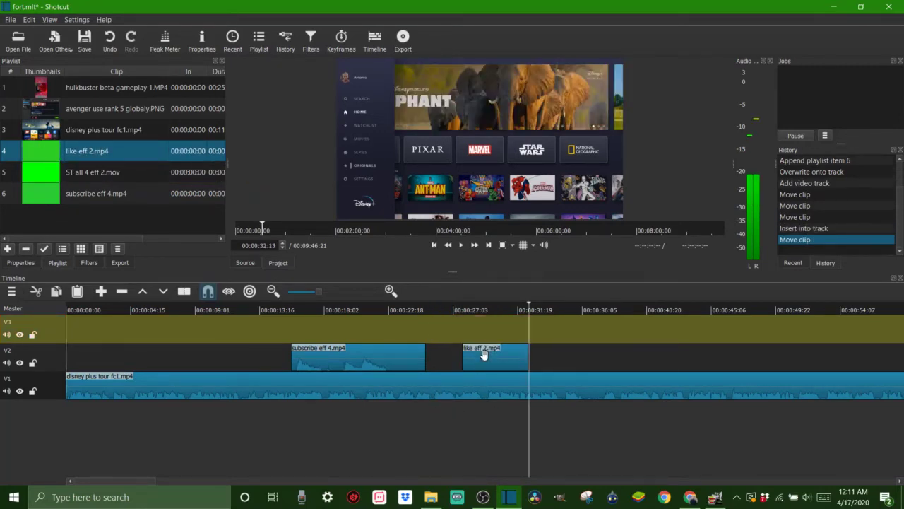
pyautogui.click(489, 309)
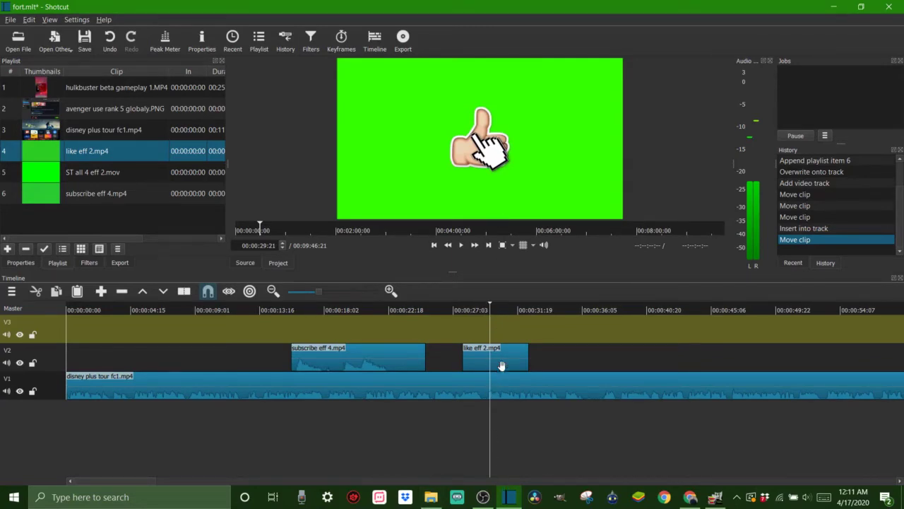
pyautogui.click(504, 354)
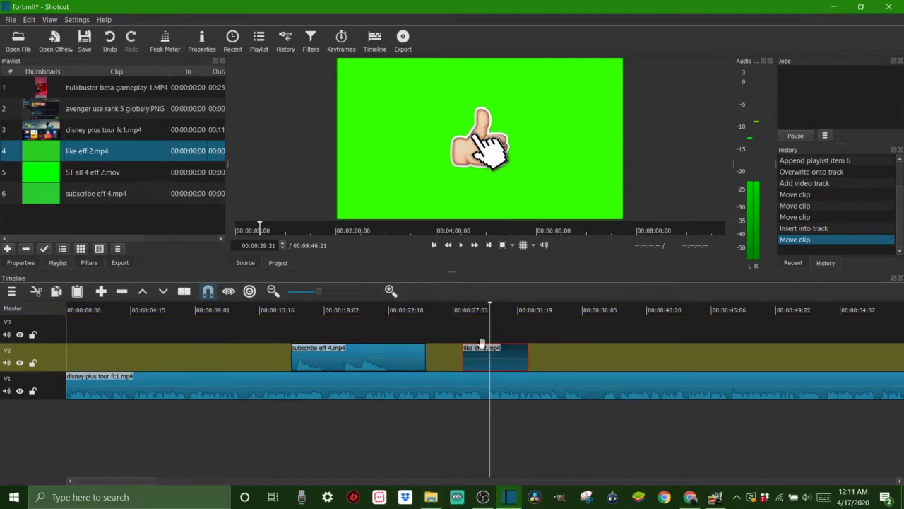
# Add the Chroma Key: Advanced video filter to like eff 2.mp4, keying green with 20% deltas
pyautogui.click(309, 44)
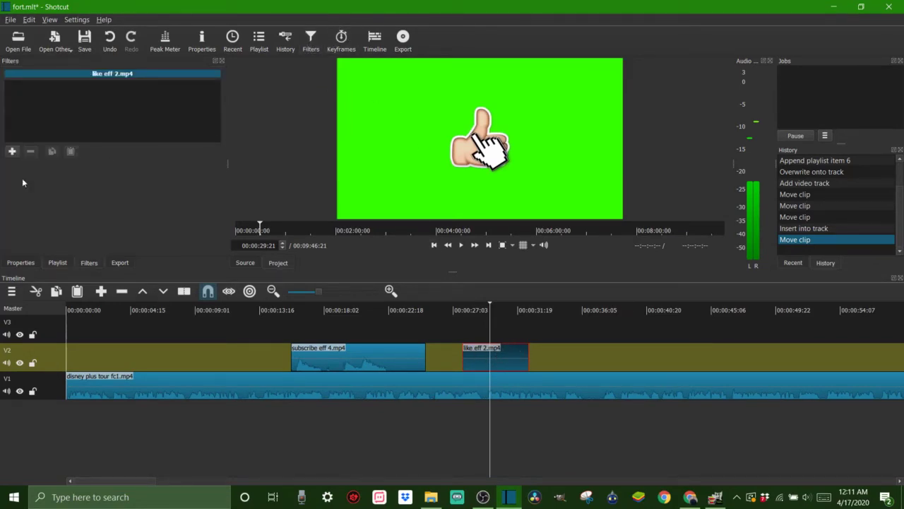
pyautogui.click(11, 153)
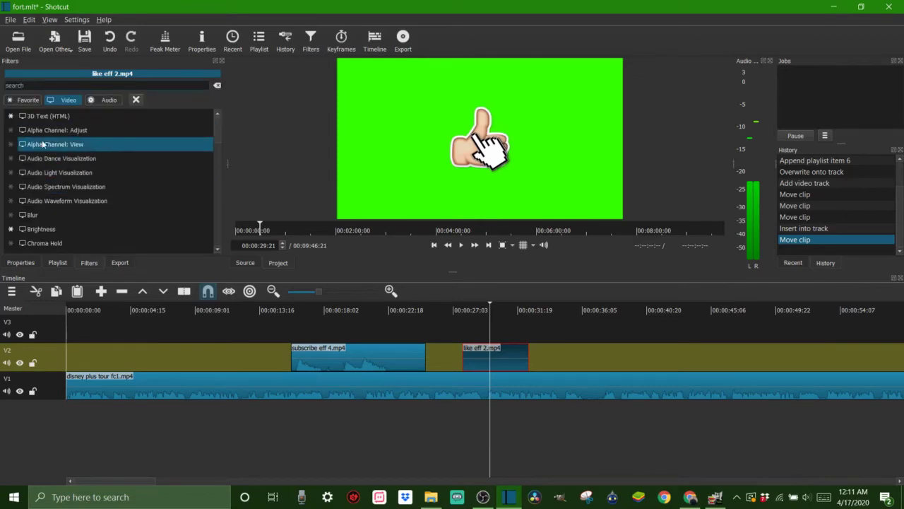
pyautogui.scroll(-3, 61, 201)
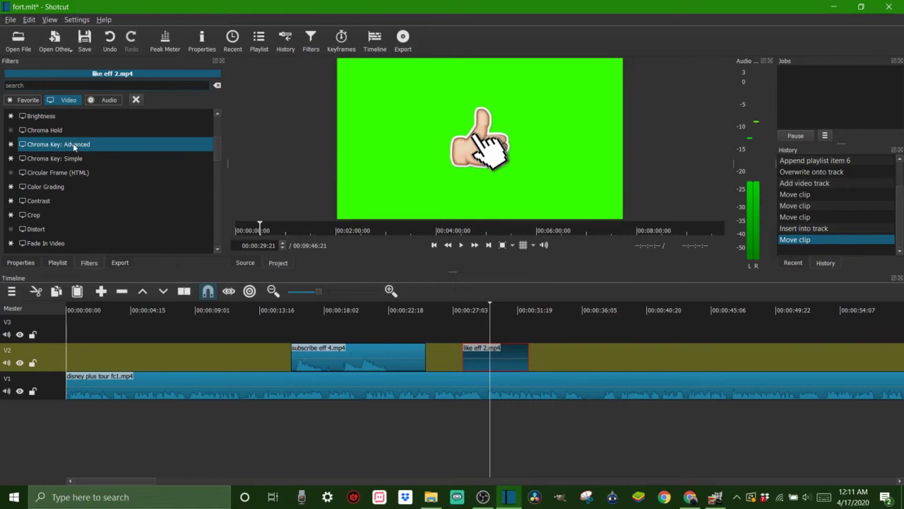
pyautogui.click(74, 145)
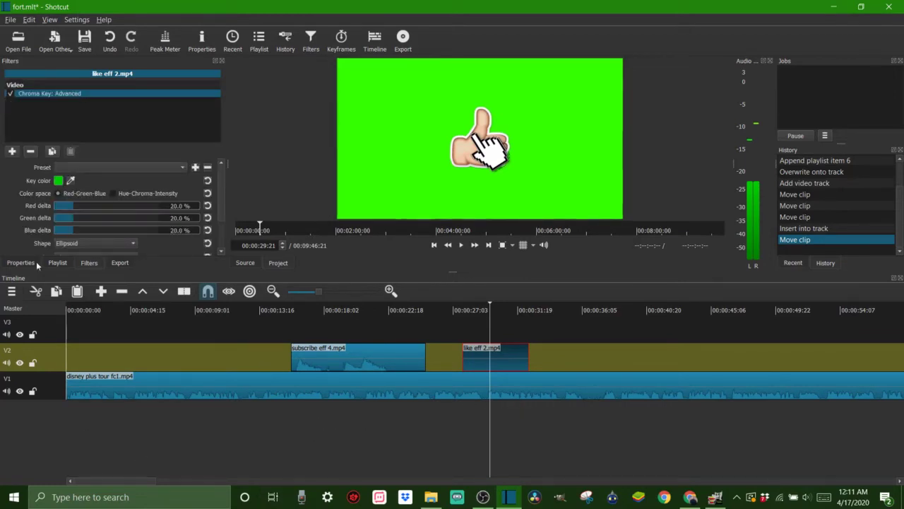
# Pick the green screen as key colour and set deltas to 46.4% red, 95.5% green, 75.0% blue
pyautogui.click(70, 181)
pyautogui.click(384, 97)
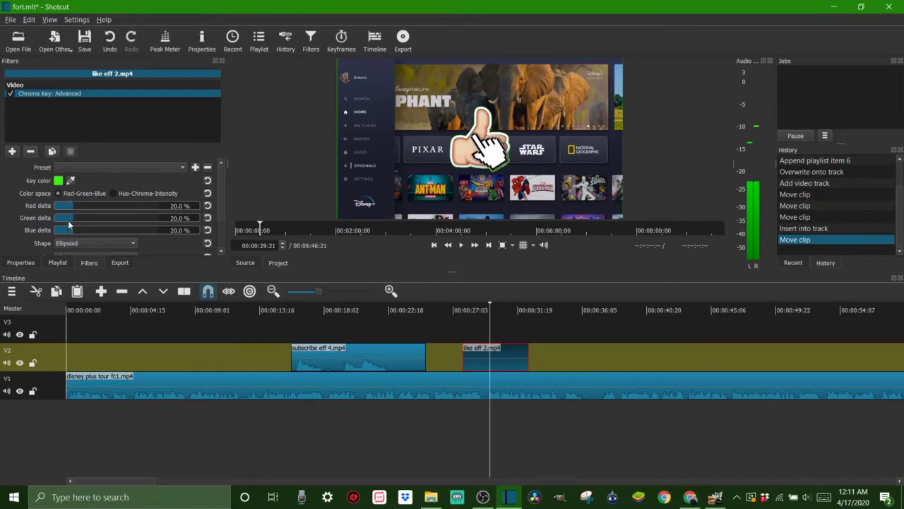
pyautogui.moveTo(72, 221); pyautogui.dragTo(155, 225)
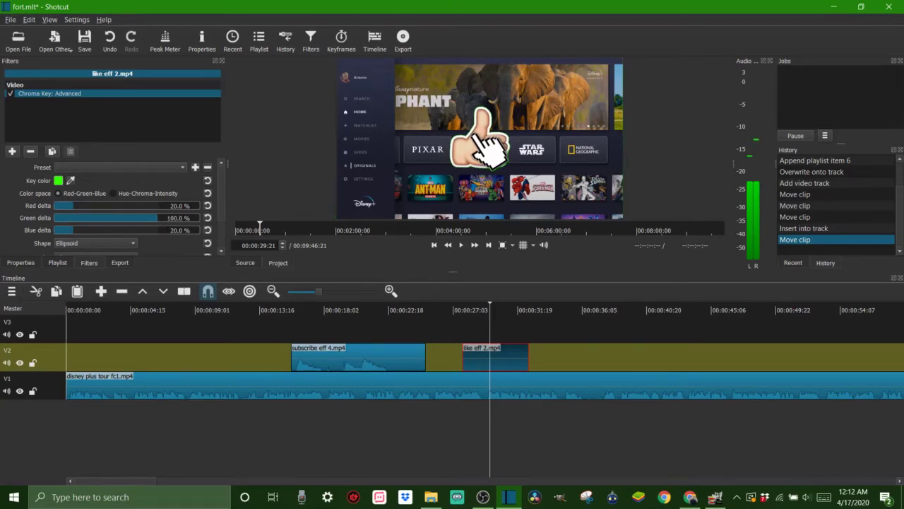
pyautogui.moveTo(143, 228)
pyautogui.mouseDown()
pyautogui.moveTo(97, 229)
pyautogui.moveTo(155, 226)
pyautogui.mouseUp()
pyautogui.moveTo(73, 205); pyautogui.dragTo(133, 232)
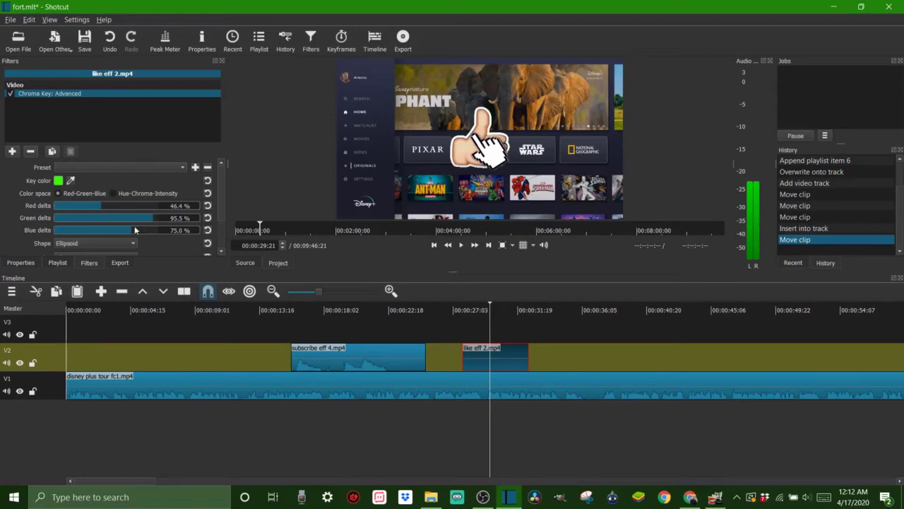
pyautogui.scroll(-2, 149, 243)
# Leave the preset unchanged, drop the red delta to 43.3%, and return the playhead to about 27 s
pyautogui.scroll(-1, 160, 230)
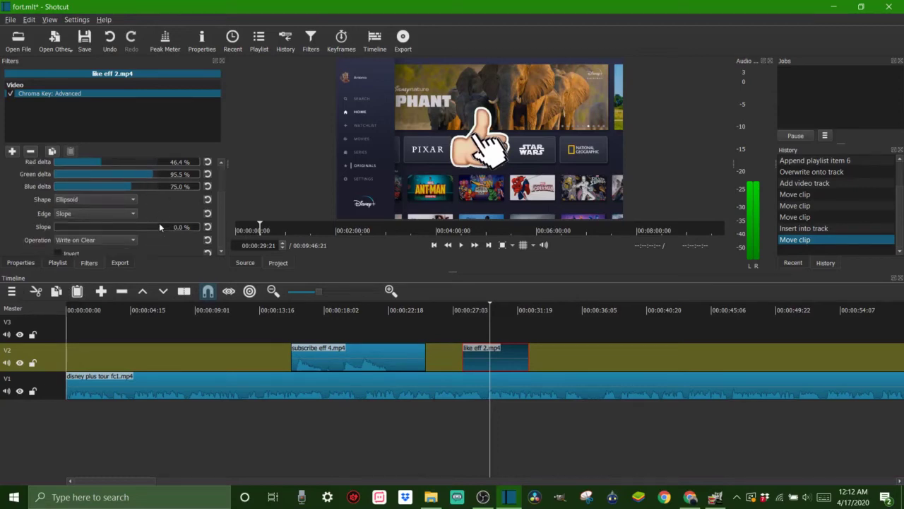
pyautogui.scroll(3, 156, 234)
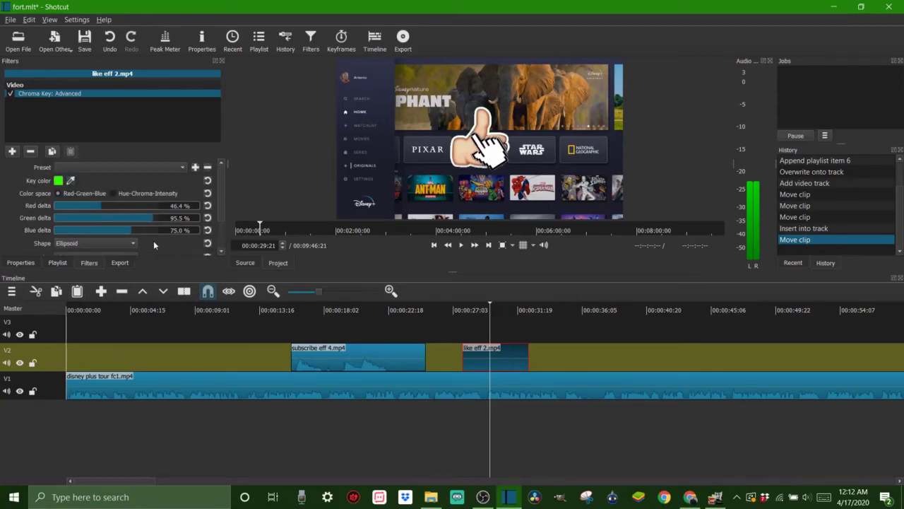
pyautogui.click(175, 167)
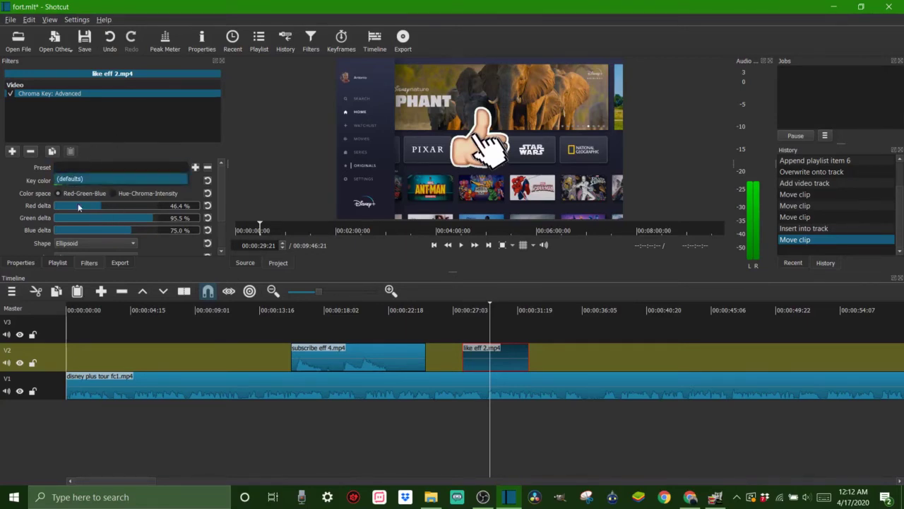
pyautogui.click(114, 153)
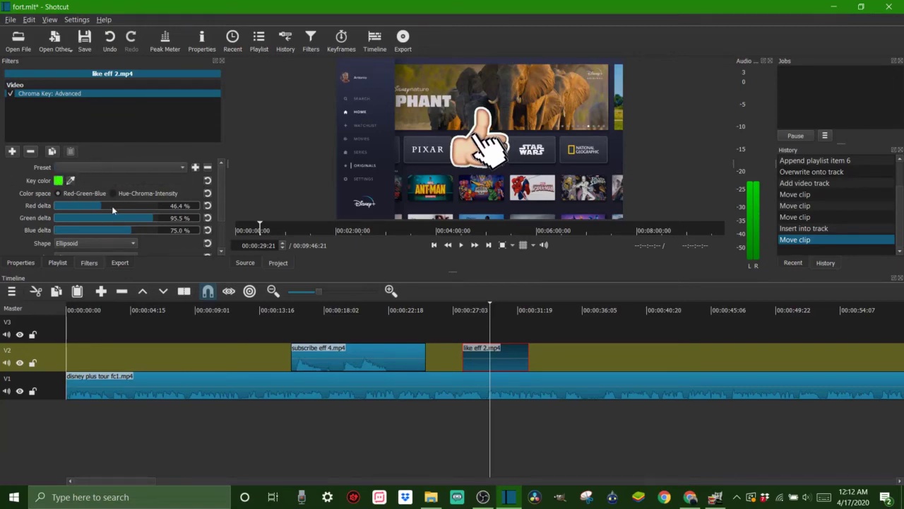
pyautogui.moveTo(112, 205); pyautogui.dragTo(98, 207)
pyautogui.moveTo(485, 429); pyautogui.dragTo(460, 429)
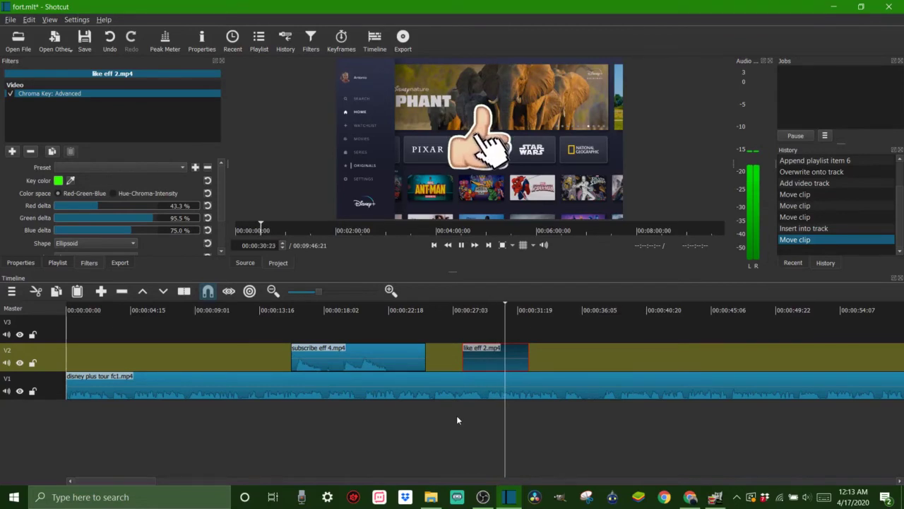
# Preview the keyed thumbs-up overlay from about 27 s, then raise the green delta to 99.6%
pyautogui.click(457, 420)
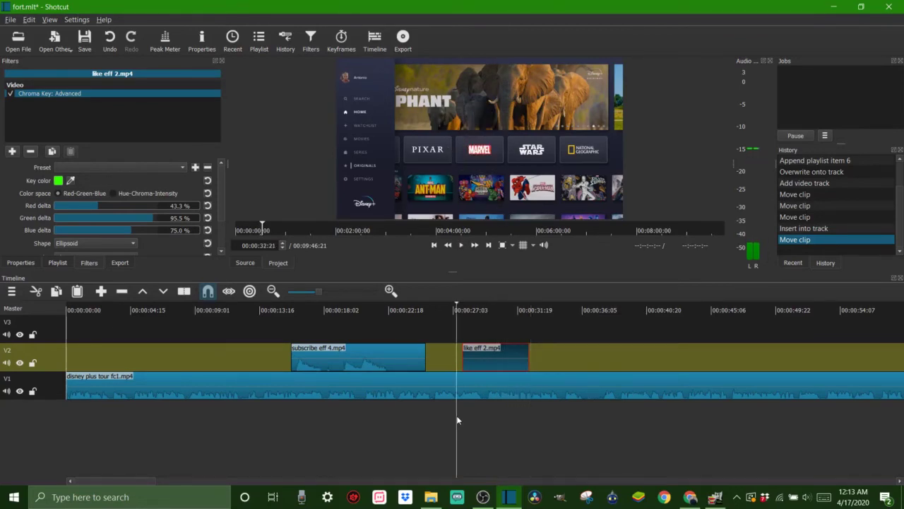
pyautogui.press('space')
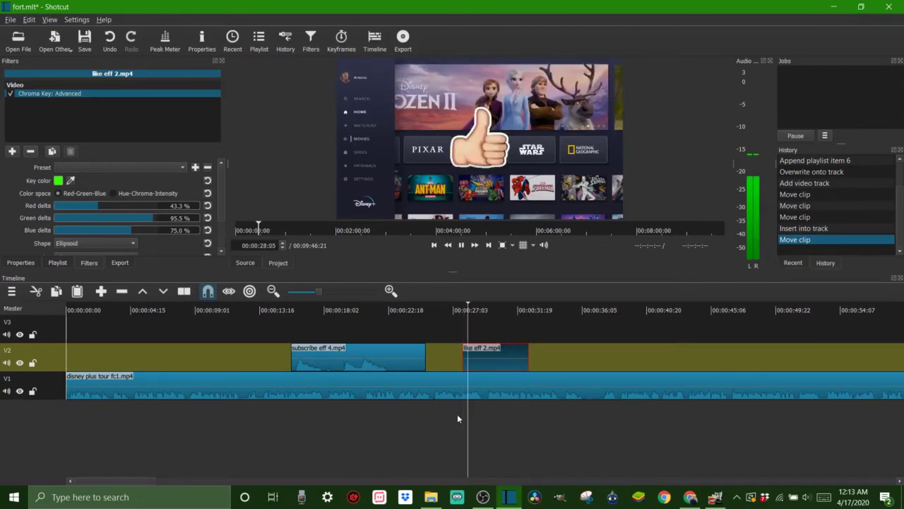
pyautogui.click(460, 413)
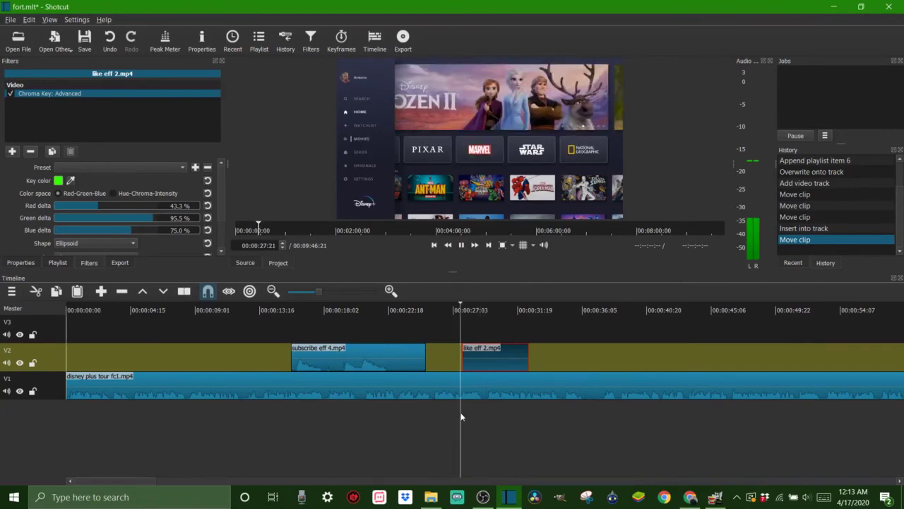
pyautogui.press('space')
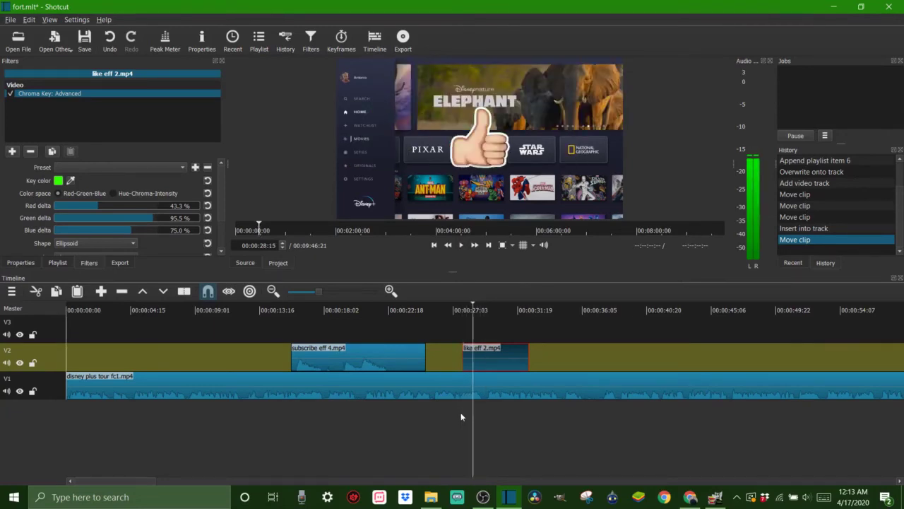
pyautogui.click(461, 416)
pyautogui.press('space')
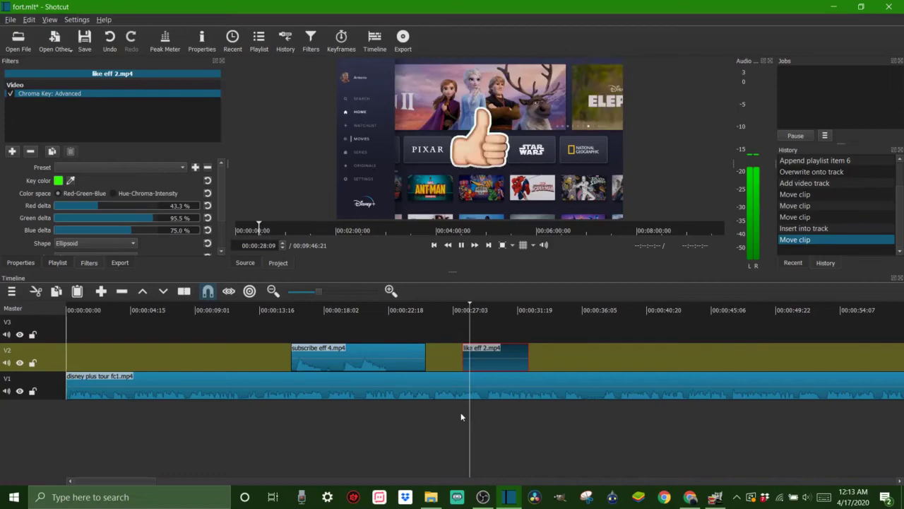
pyautogui.press('space')
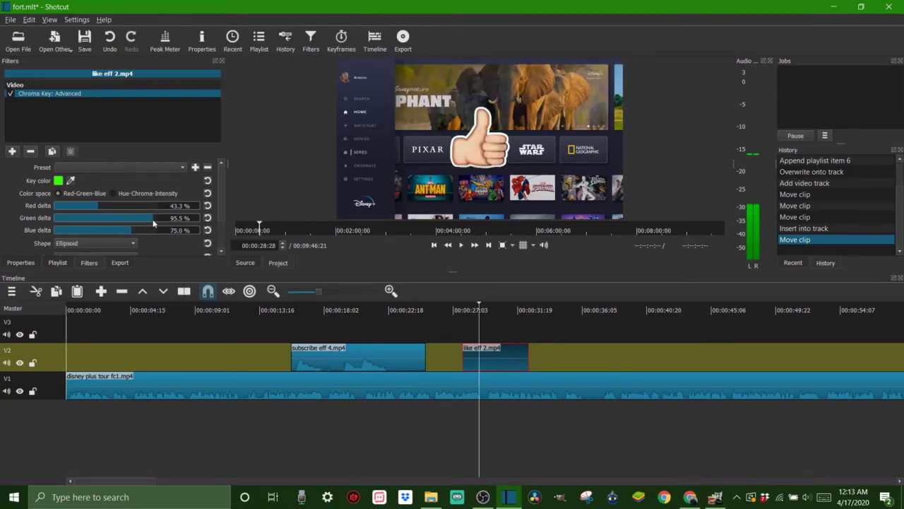
pyautogui.moveTo(151, 222); pyautogui.dragTo(156, 222)
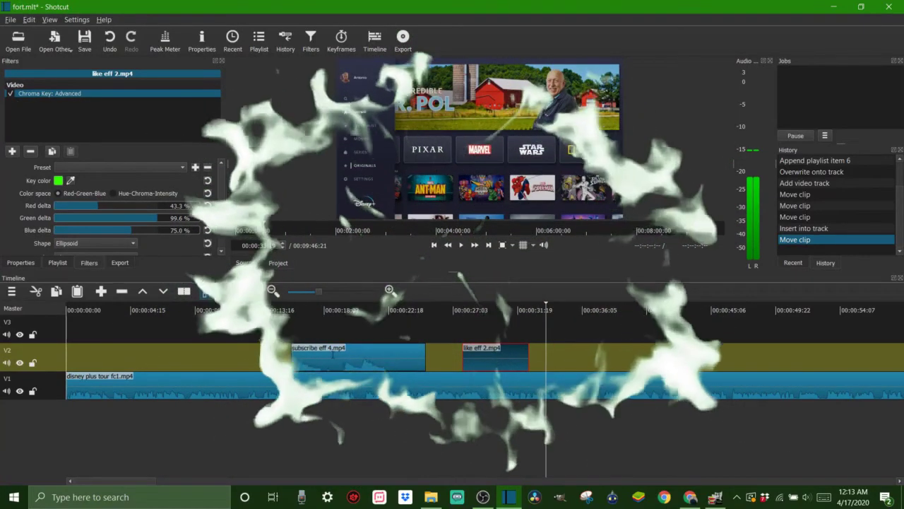
pyautogui.click(324, 356)
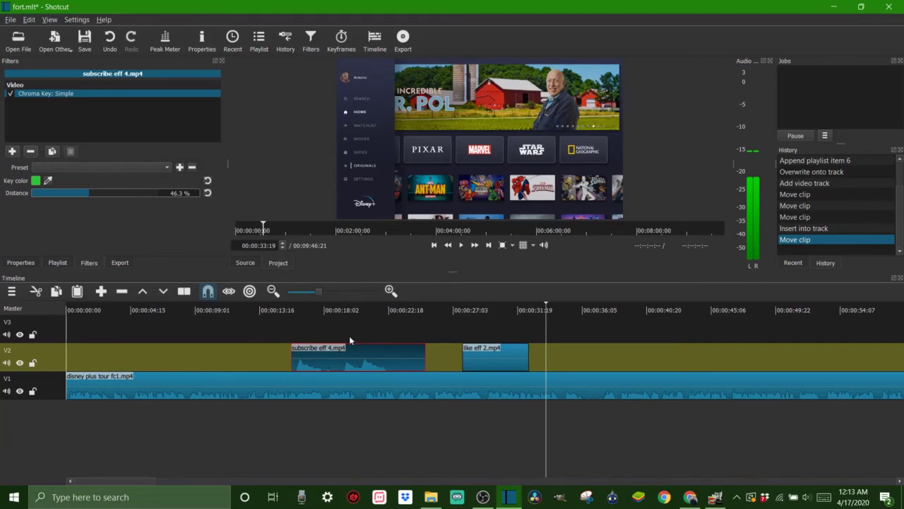
pyautogui.click(484, 355)
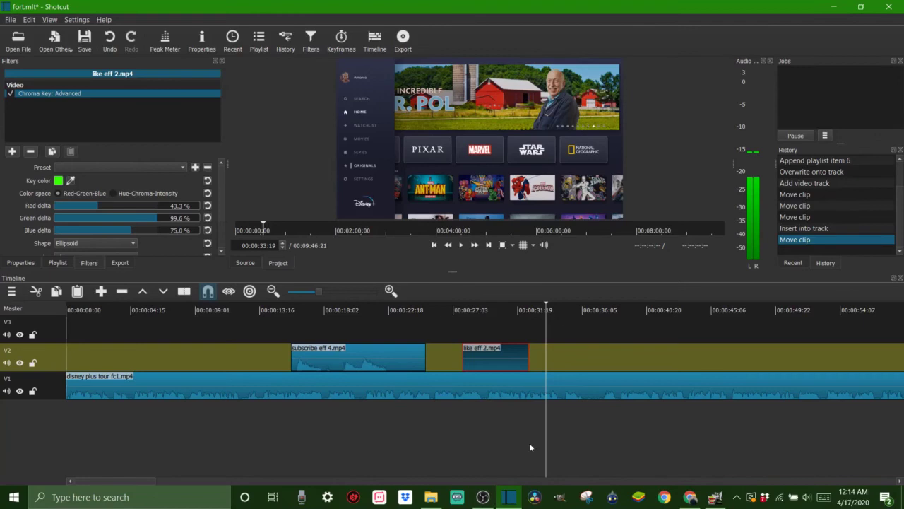
pyautogui.click(483, 425)
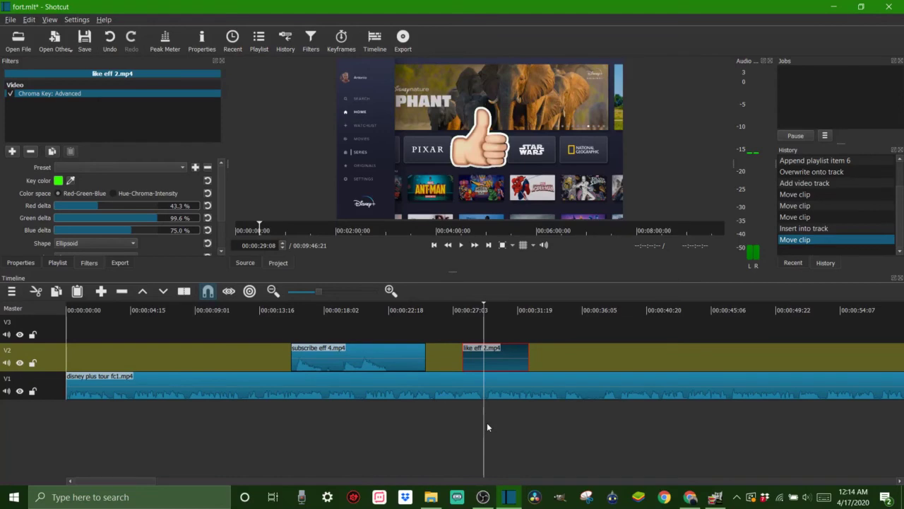